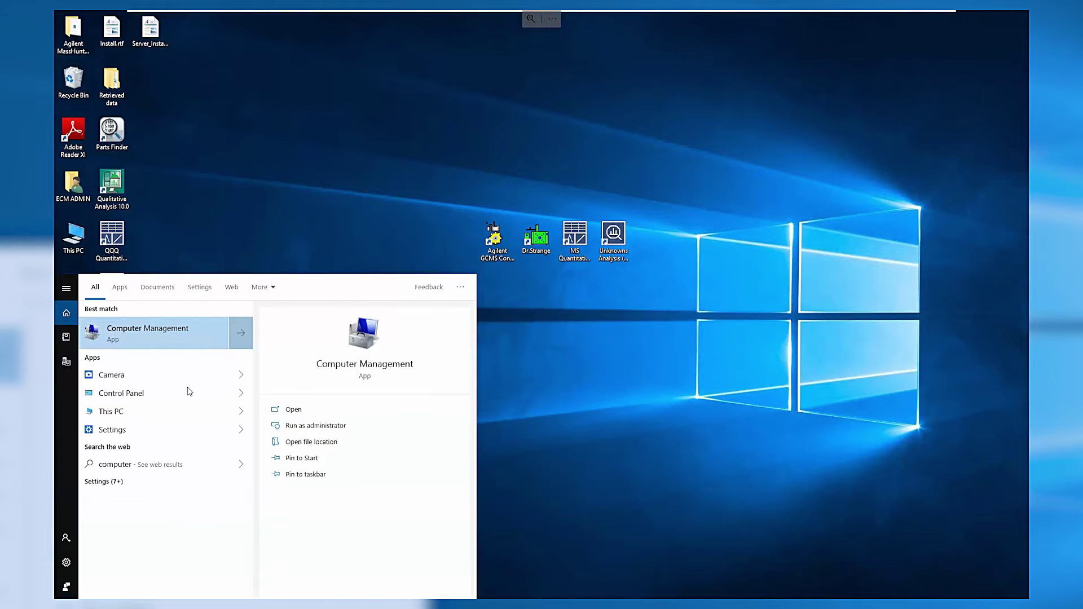
# Step: Open Computer Management's Local Users and Groups > Groups list and widen the name column
pyautogui.click(208, 330)
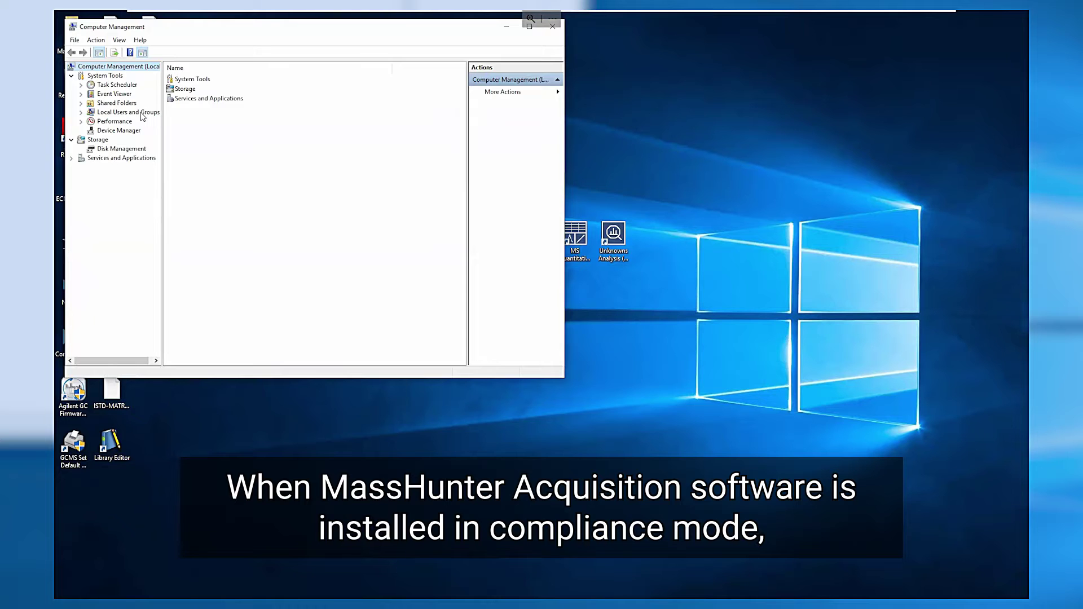
pyautogui.doubleClick(142, 117)
pyautogui.click(183, 92)
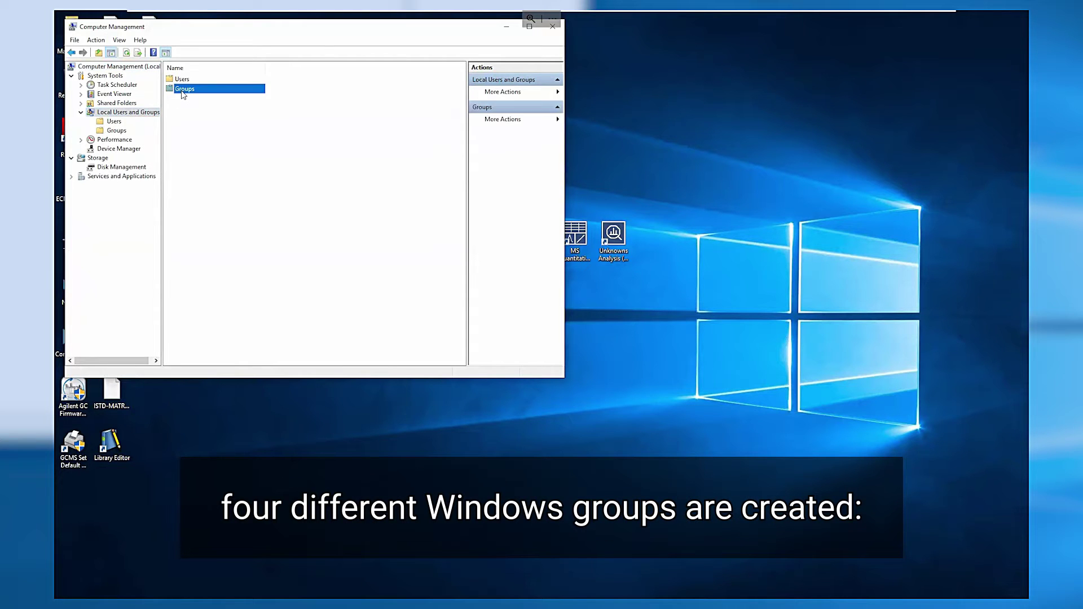
pyautogui.doubleClick(182, 91)
pyautogui.moveTo(239, 67); pyautogui.dragTo(304, 67)
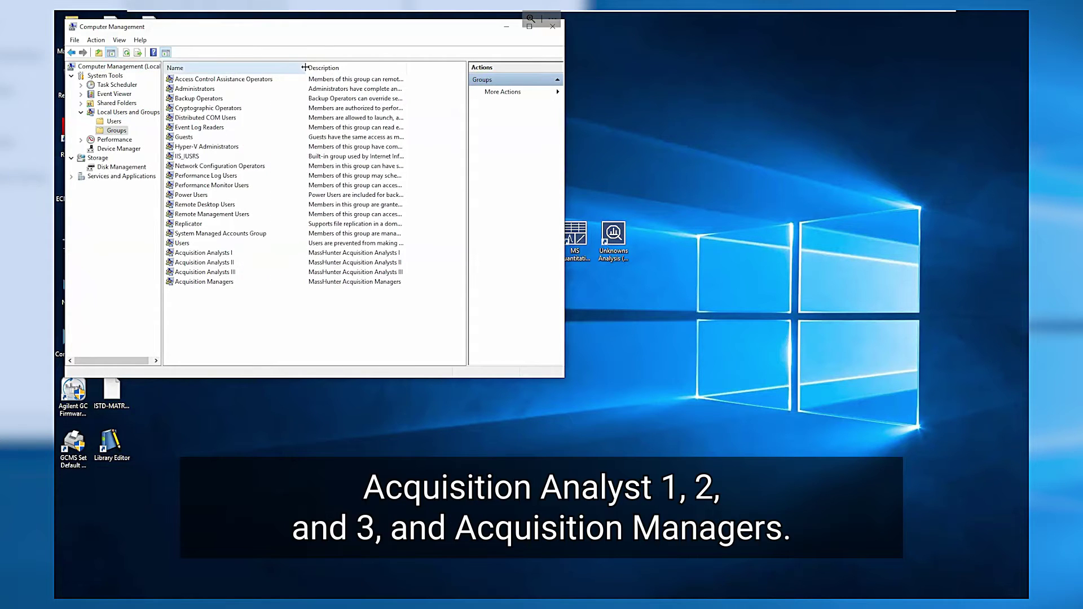
# Step: Check that the manager account is a member of Acquisition Managers, then close the group's properties
pyautogui.click(229, 255)
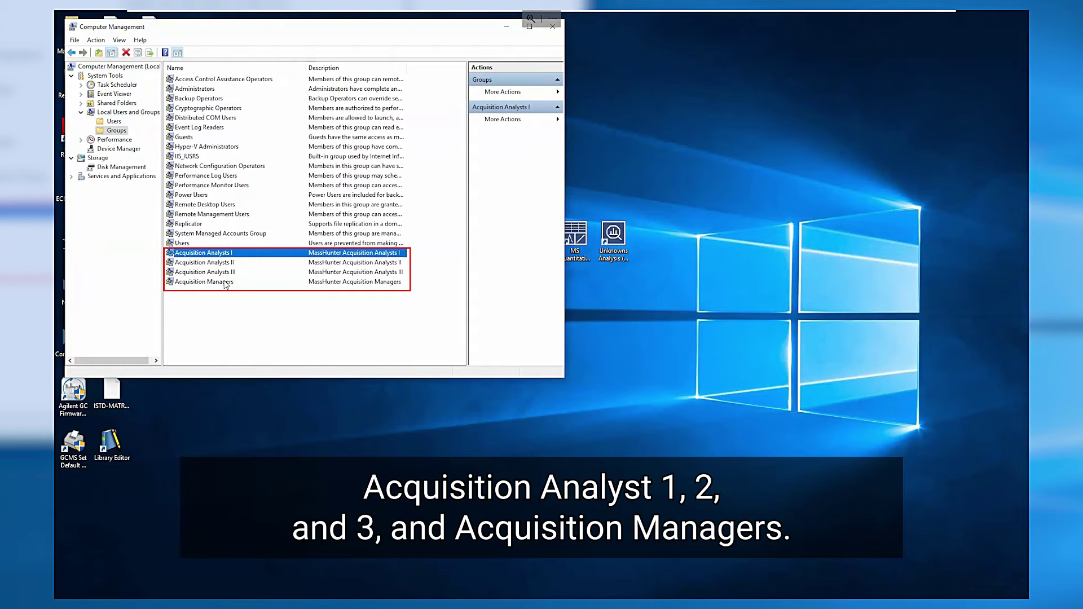
pyautogui.click(225, 284)
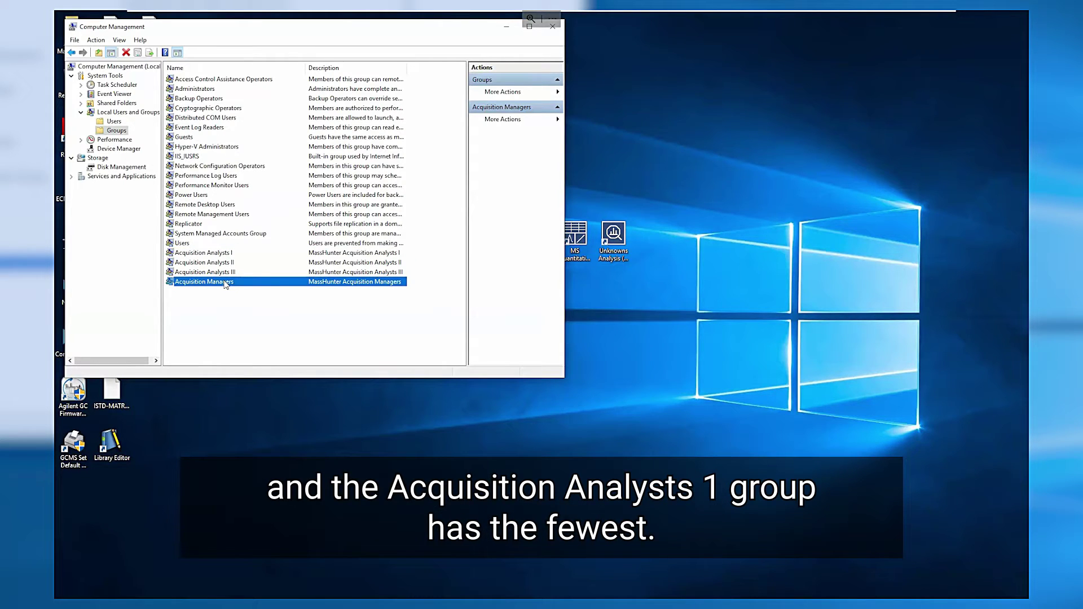
pyautogui.doubleClick(224, 282)
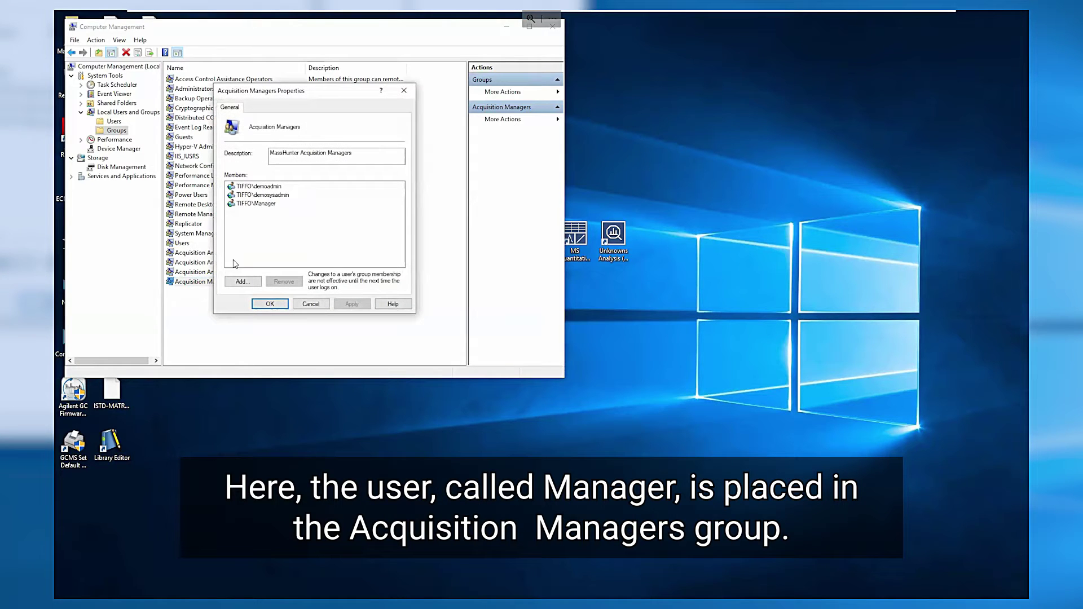
pyautogui.click(256, 204)
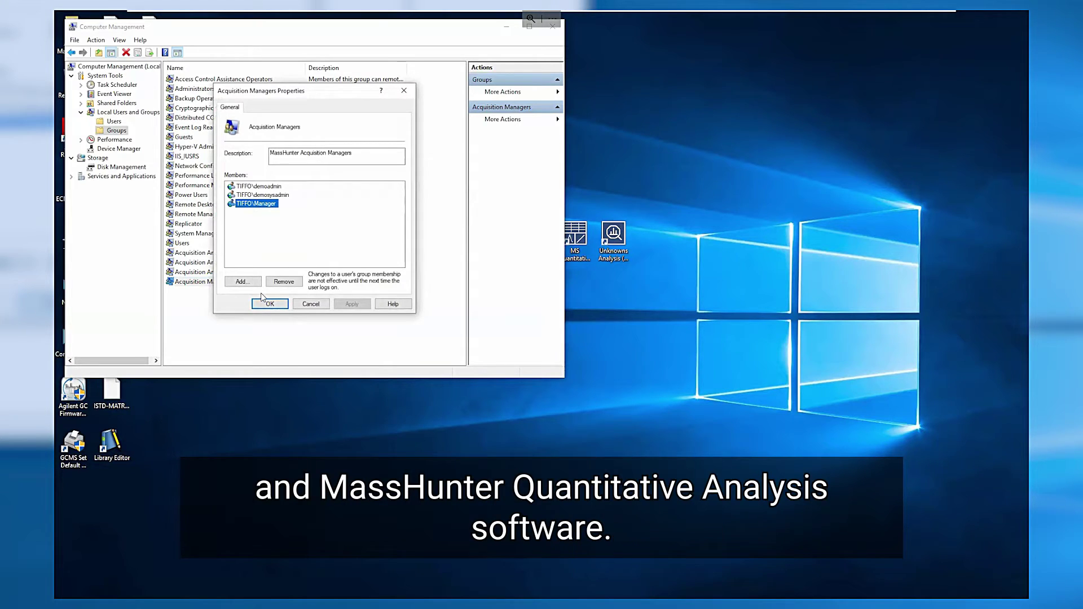
pyautogui.click(269, 305)
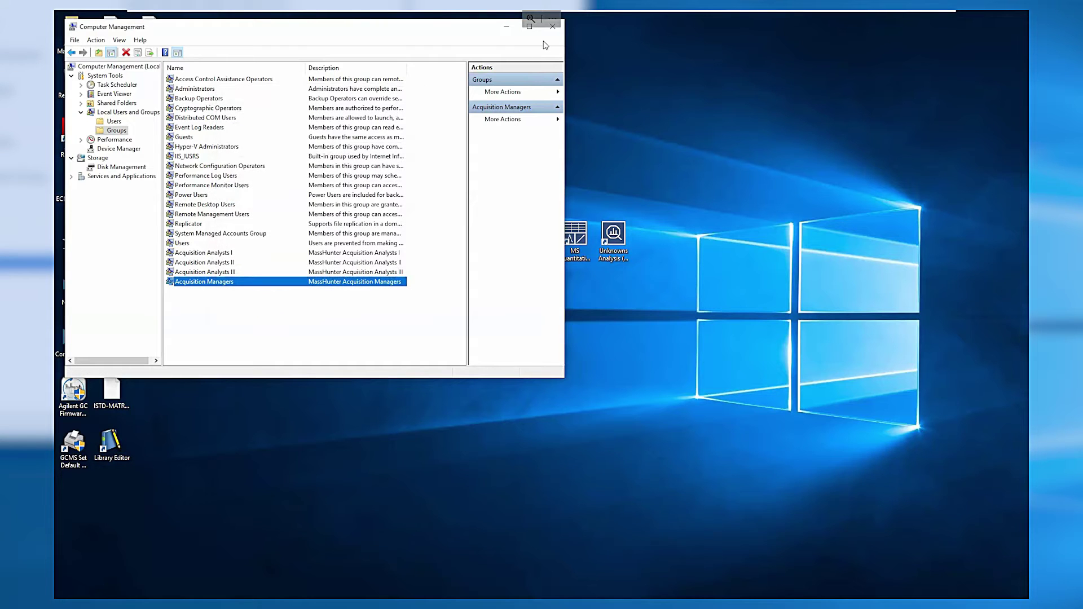
# Step: Launch GC/MS Instrument Configuration and log in to ECM as Manager with the account password
pyautogui.click(552, 27)
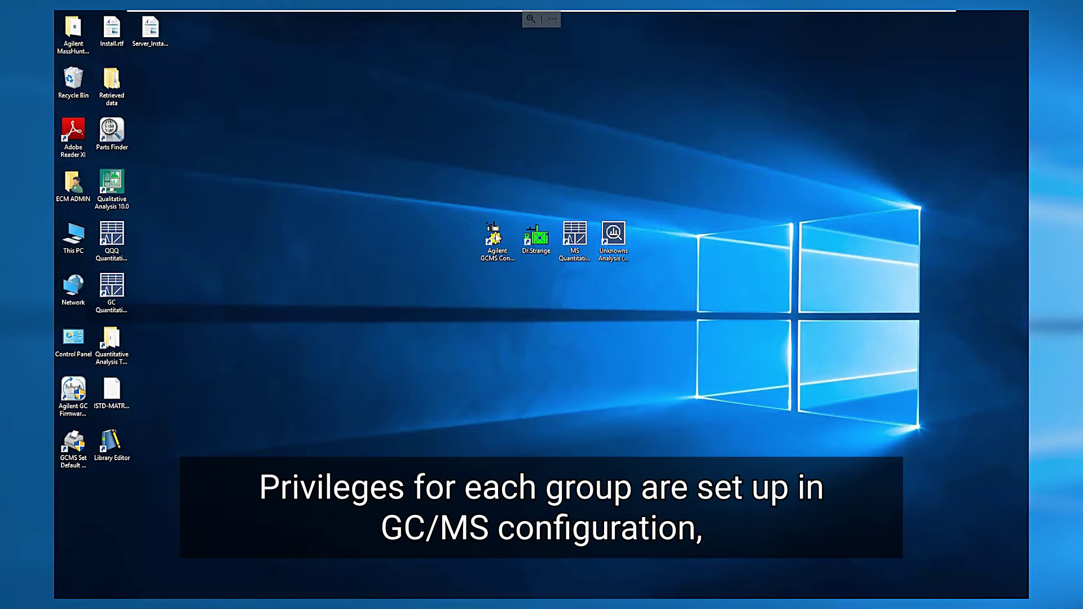
pyautogui.doubleClick(495, 236)
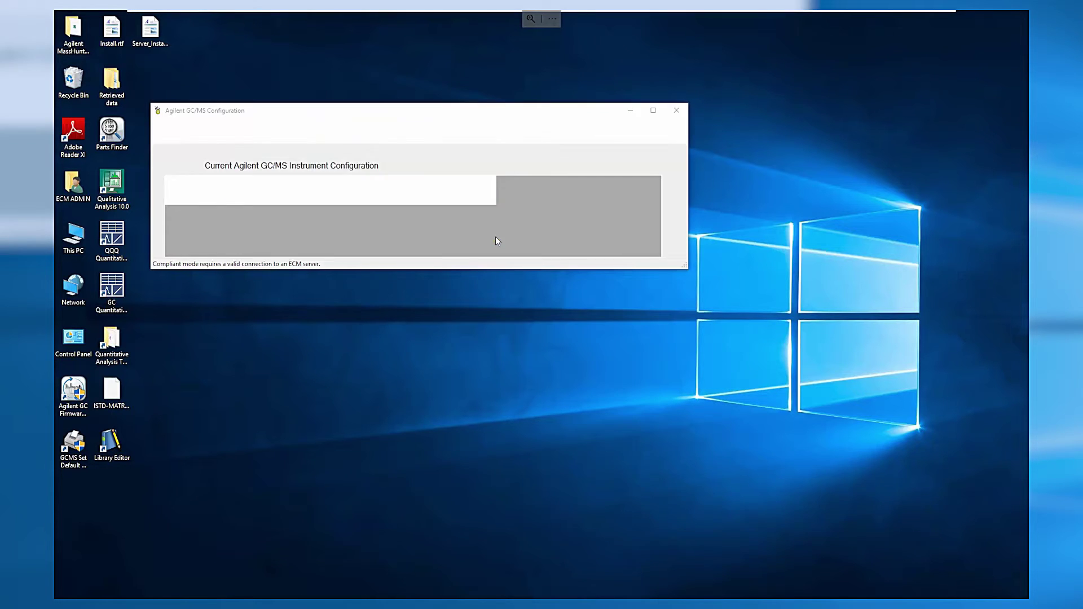
pyautogui.write('M')
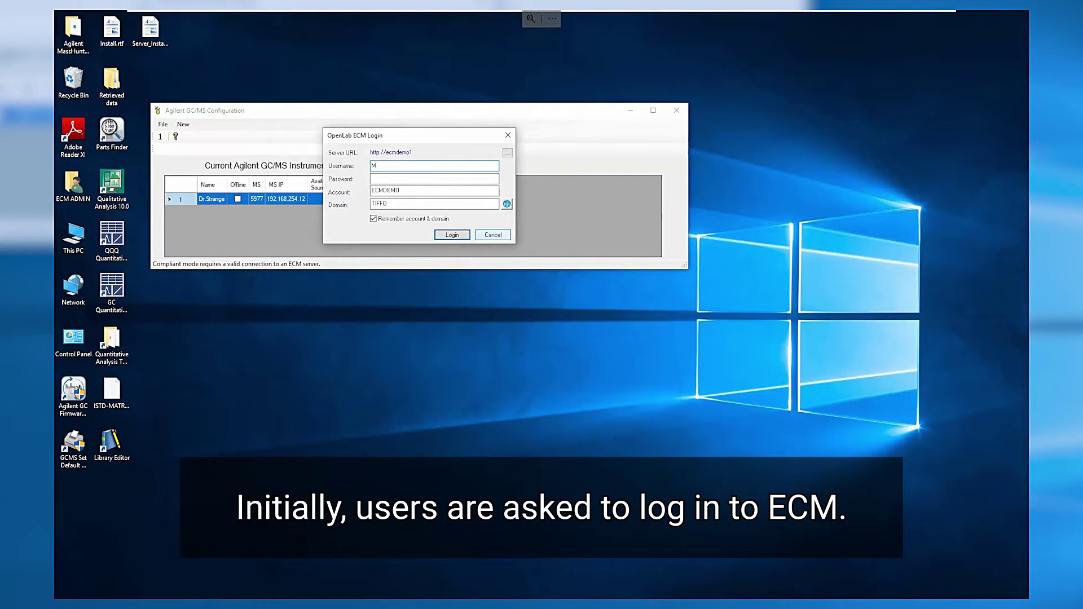
pyautogui.write('anager')
pyautogui.press('Tab')
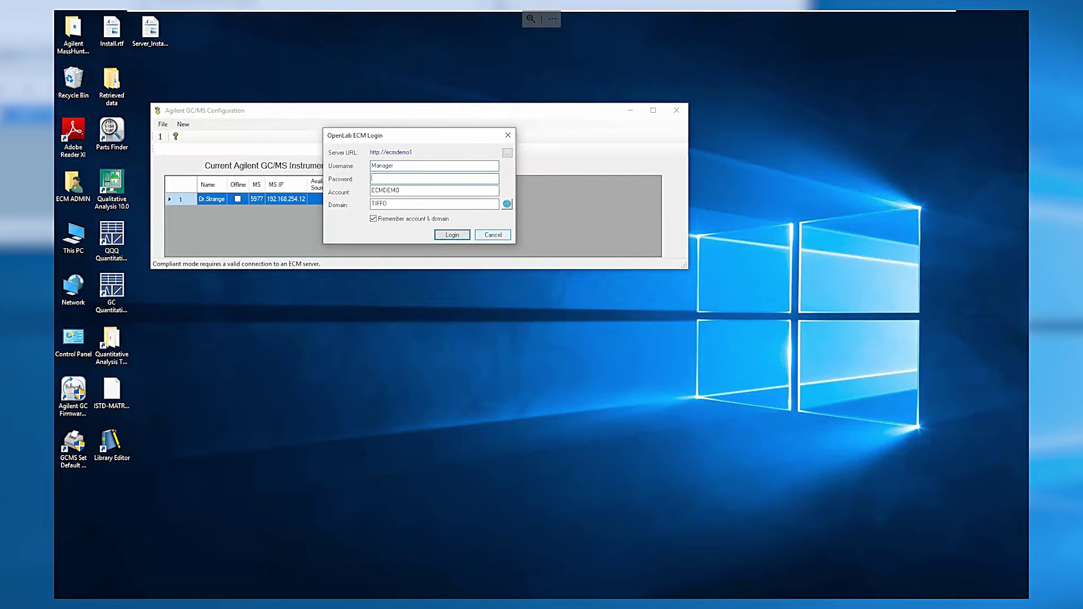
pyautogui.write('manag')
pyautogui.press('Return')
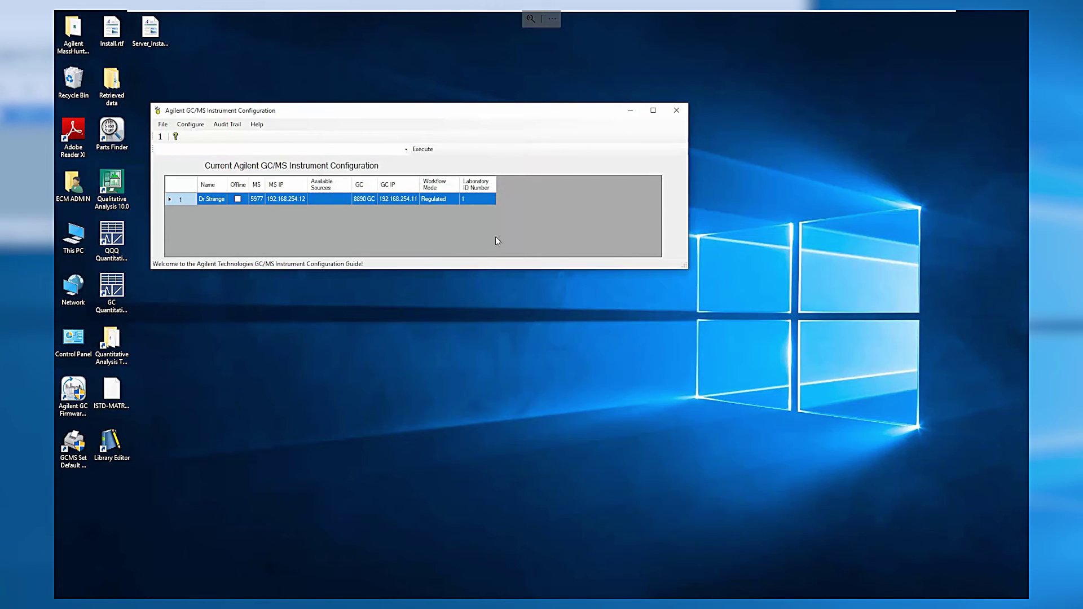
pyautogui.click(194, 125)
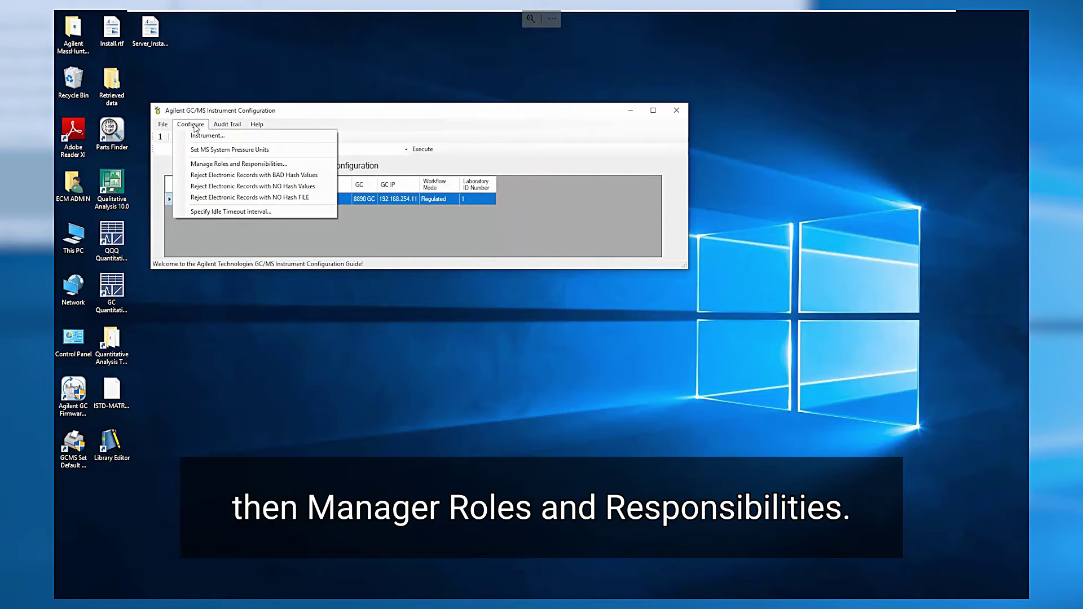
pyautogui.click(208, 164)
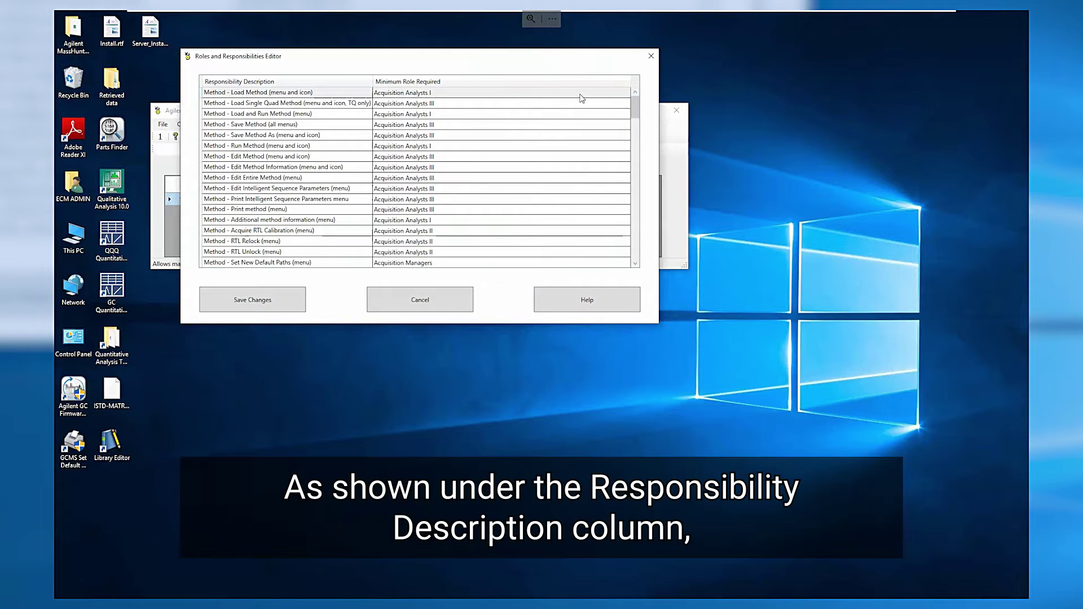
pyautogui.click(621, 93)
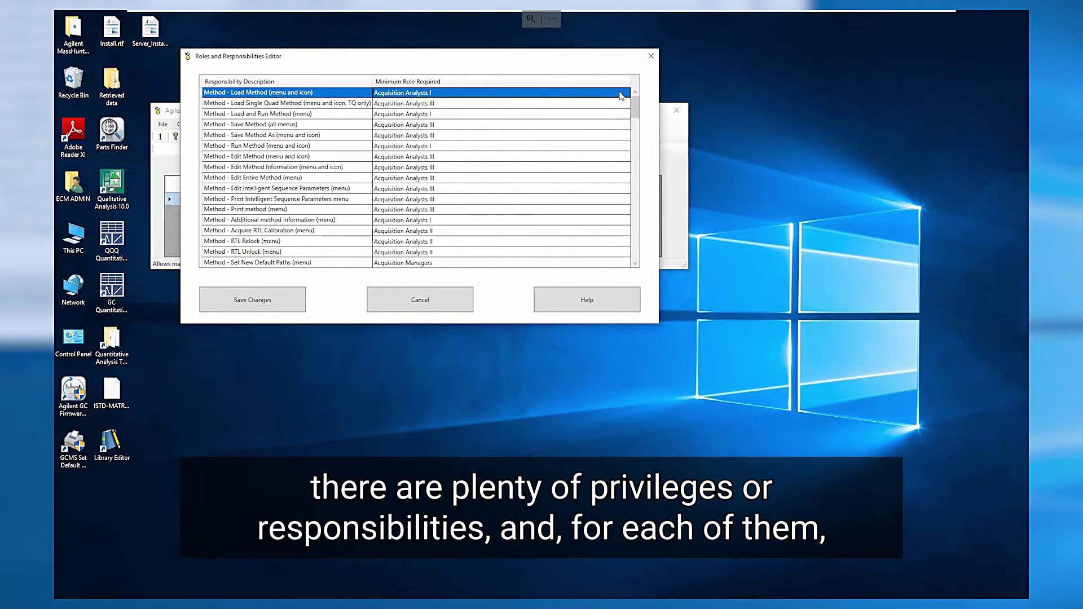
pyautogui.click(624, 95)
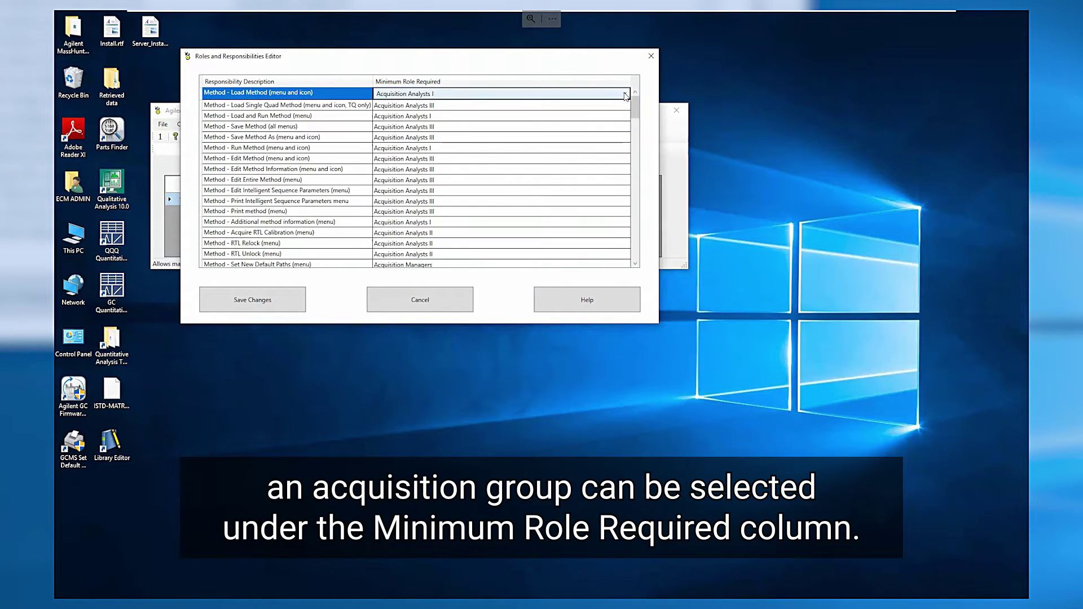
pyautogui.click(624, 95)
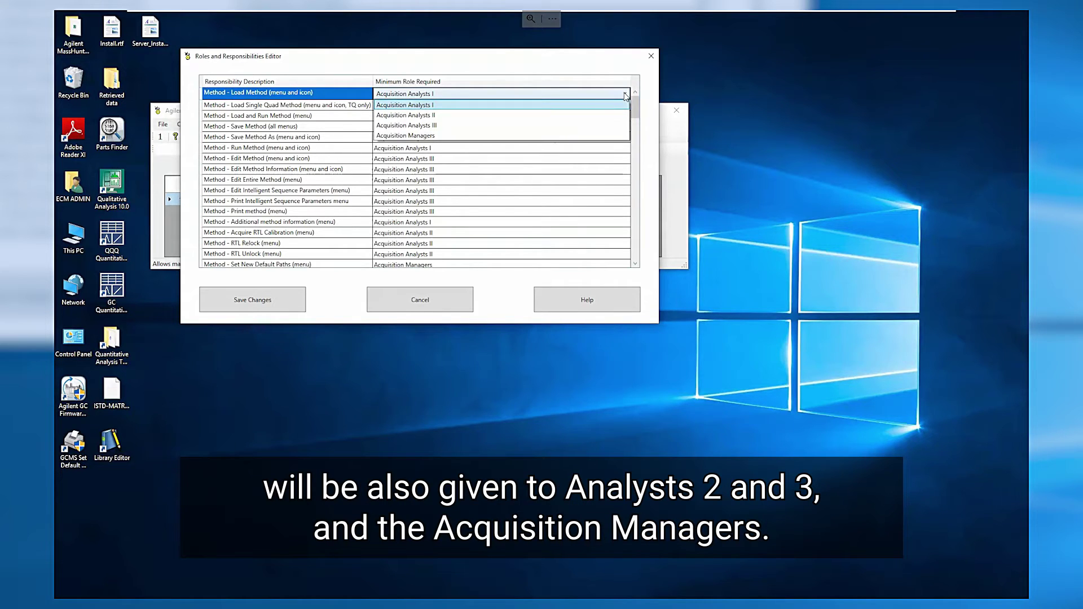
pyautogui.click(625, 95)
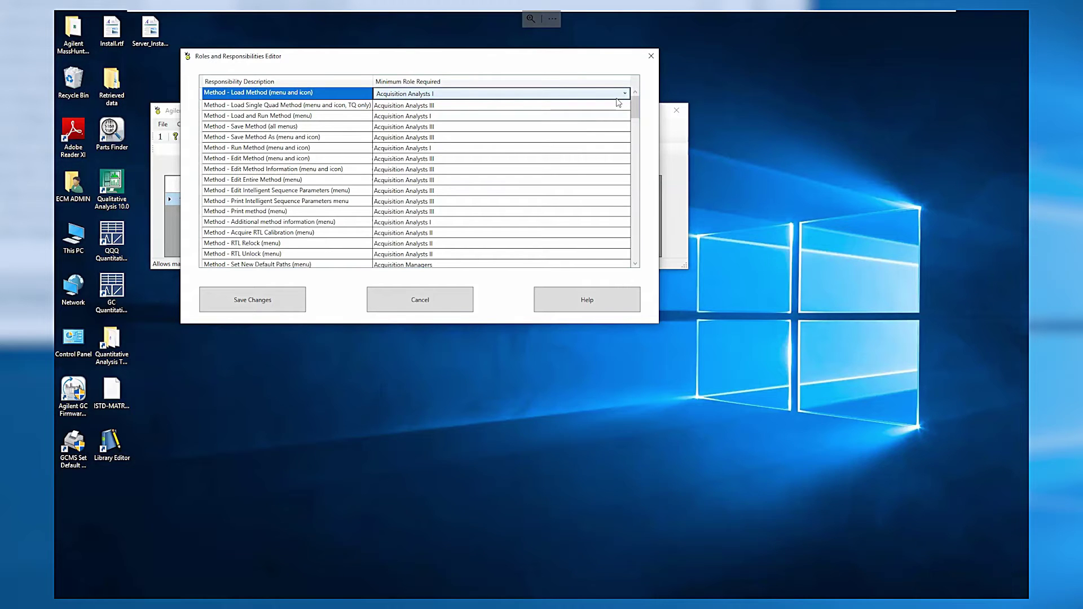
# Step: Close the configuration tool, log in to MassHunter Acquisition as Manager, and accept the installed source type
pyautogui.click(459, 303)
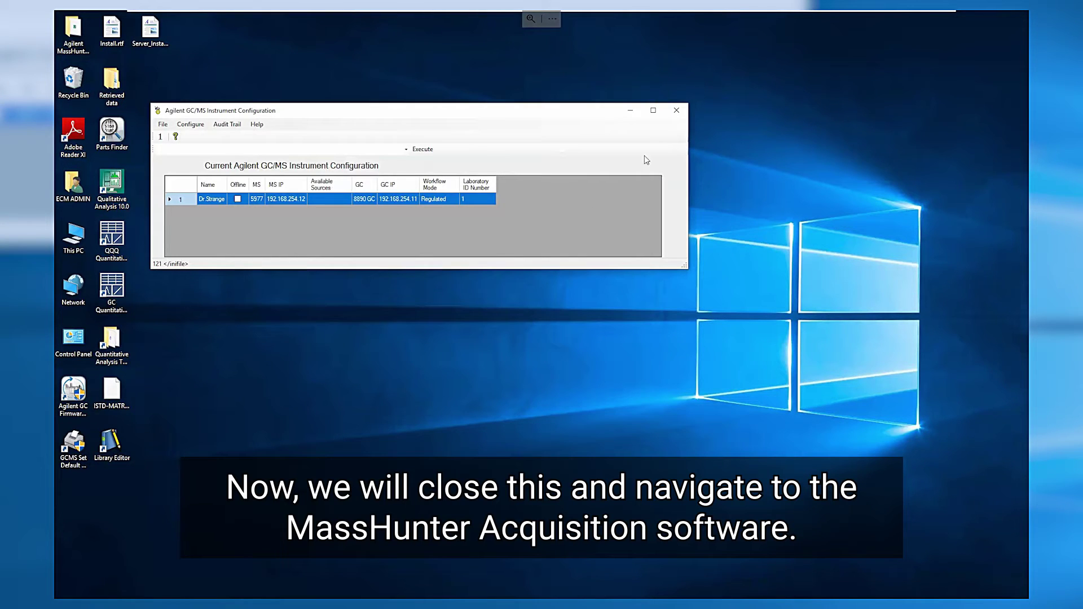
pyautogui.click(675, 113)
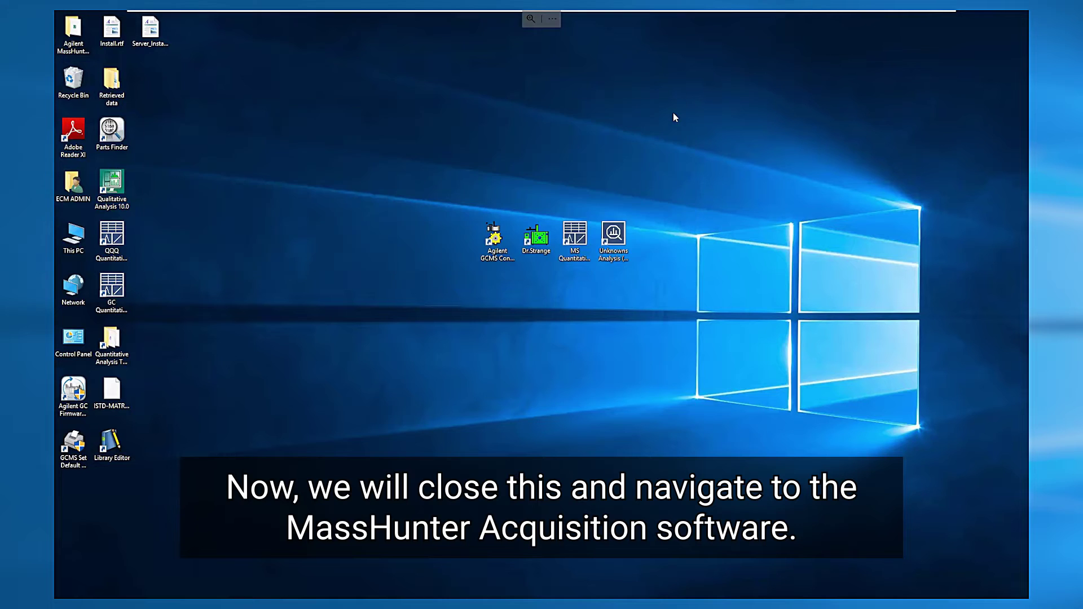
pyautogui.doubleClick(542, 243)
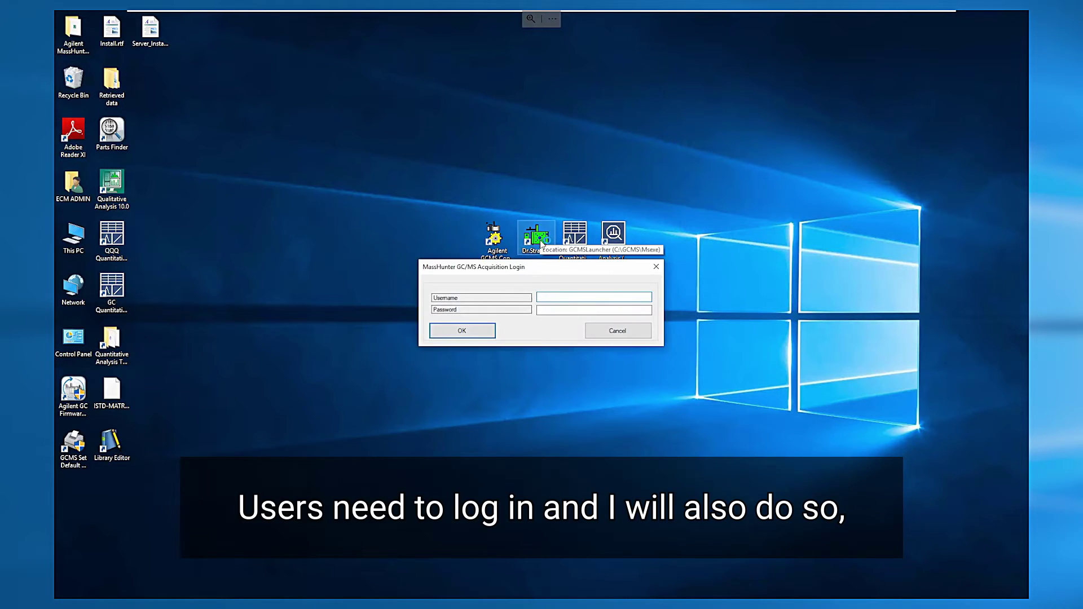
pyautogui.write('Manager3')
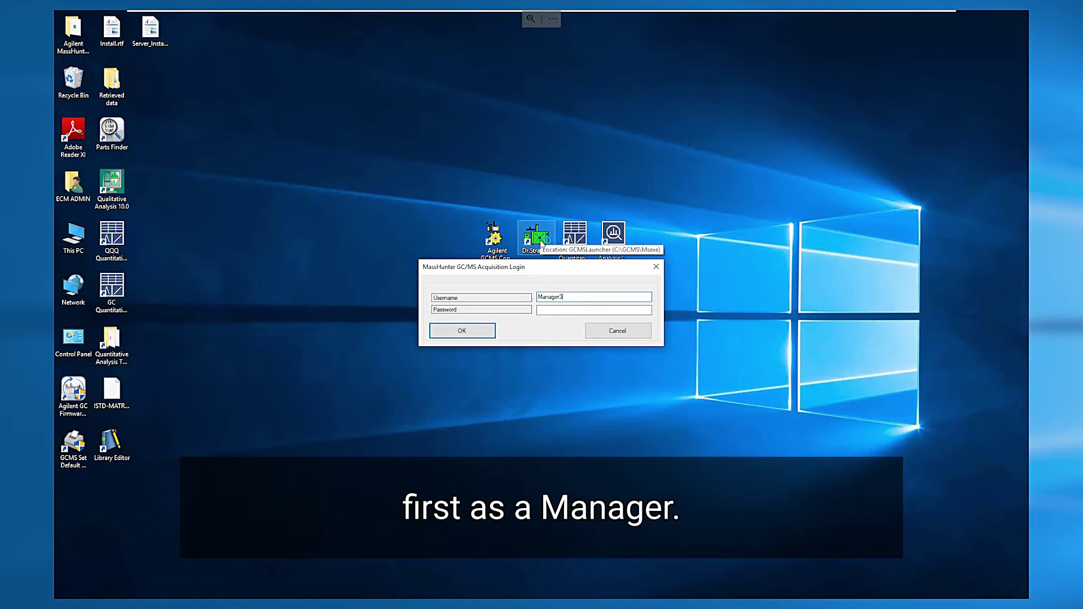
pyautogui.press('BackSpace')
pyautogui.press('Tab')
pyautogui.write('3')
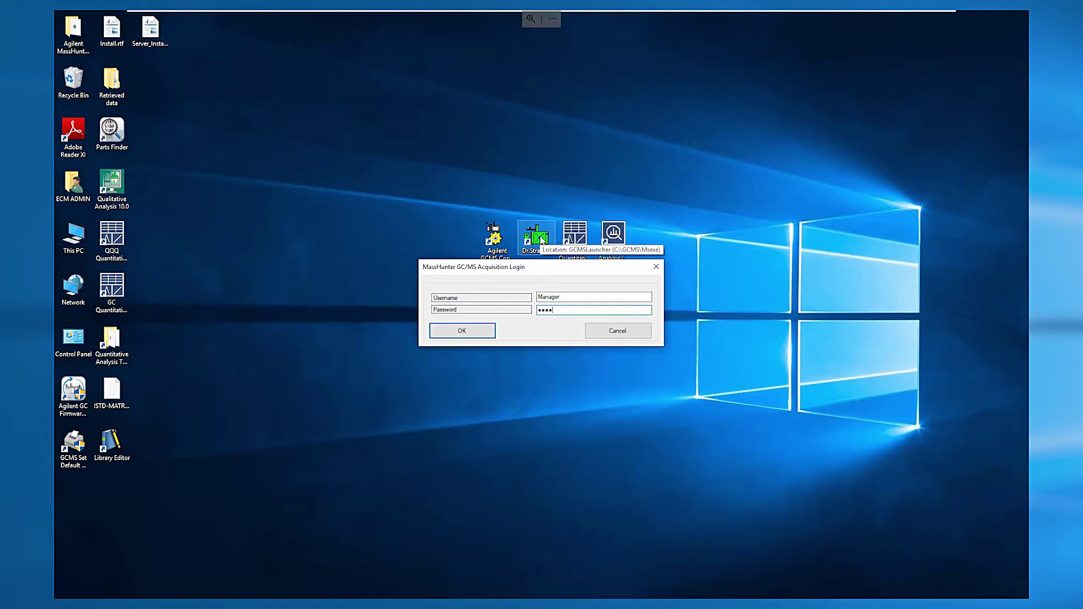
pyautogui.write('•••••••••')
pyautogui.press('Return')
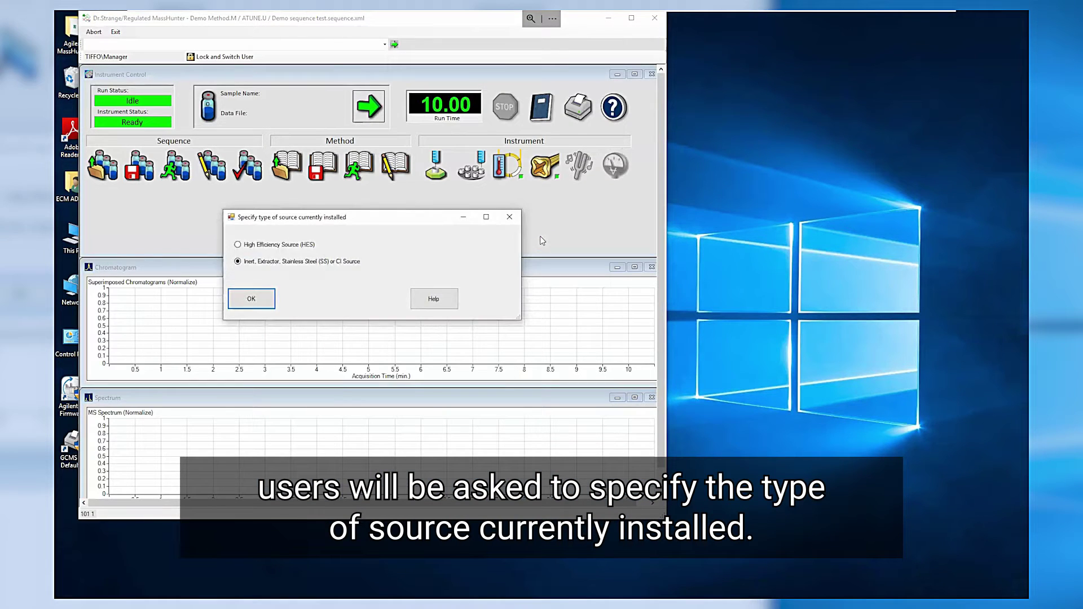
pyautogui.press('Return')
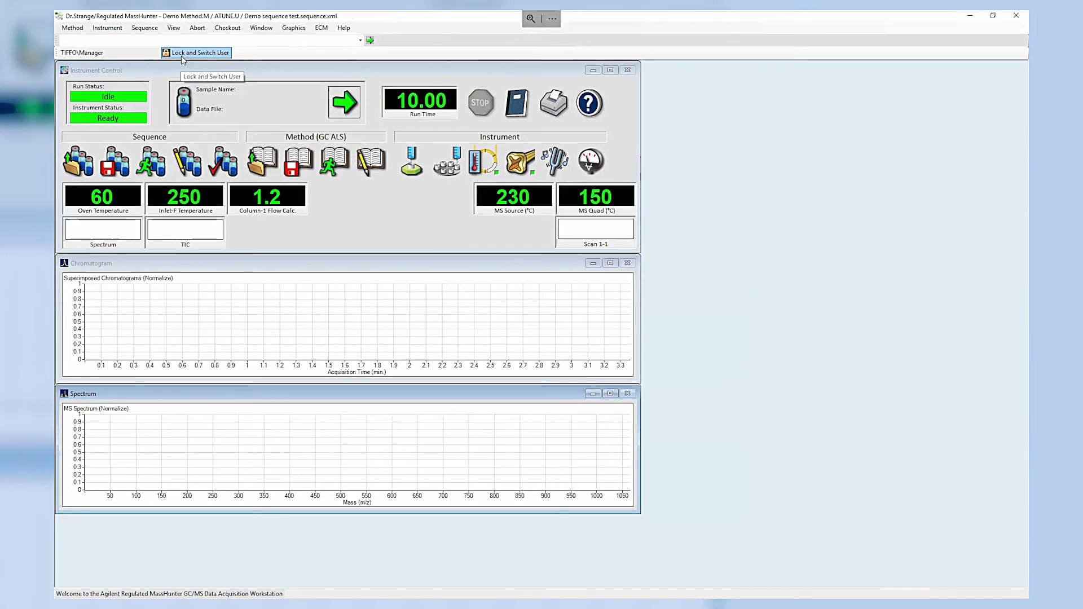
pyautogui.click(145, 28)
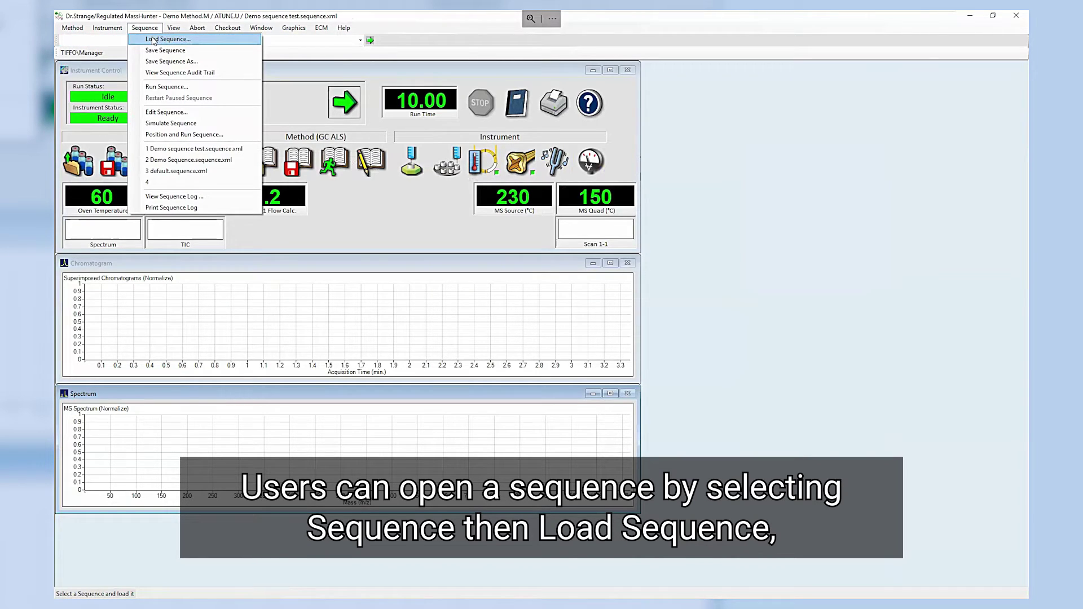
pyautogui.click(153, 40)
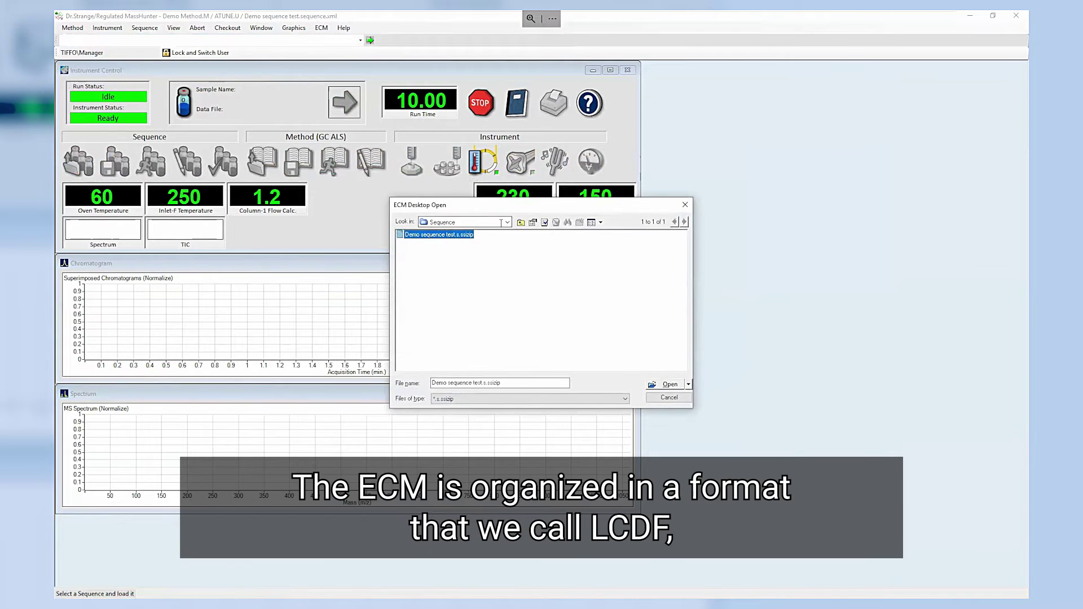
pyautogui.click(508, 223)
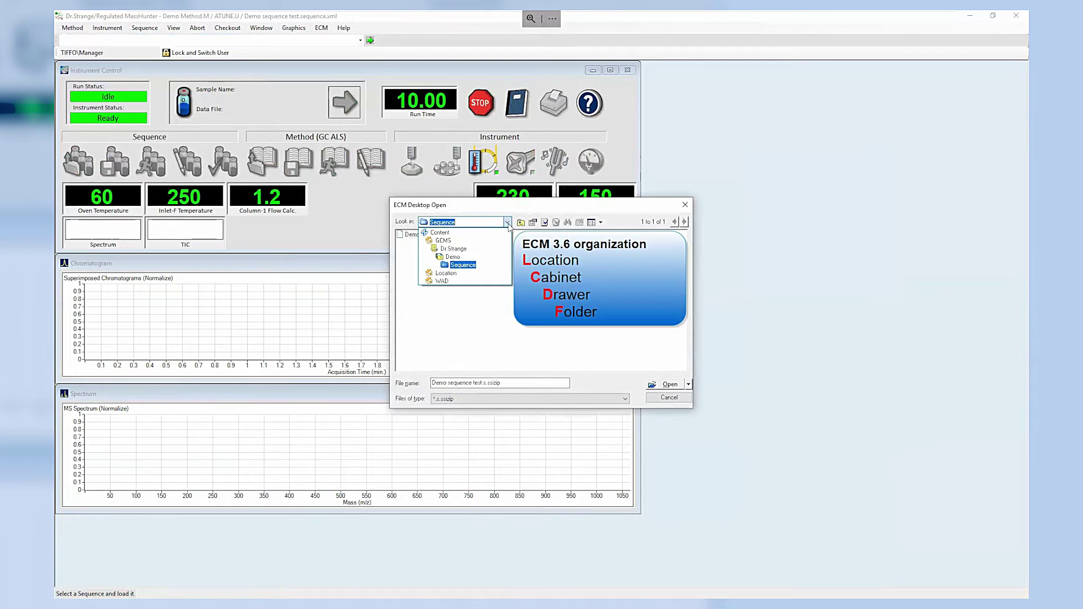
pyautogui.click(508, 226)
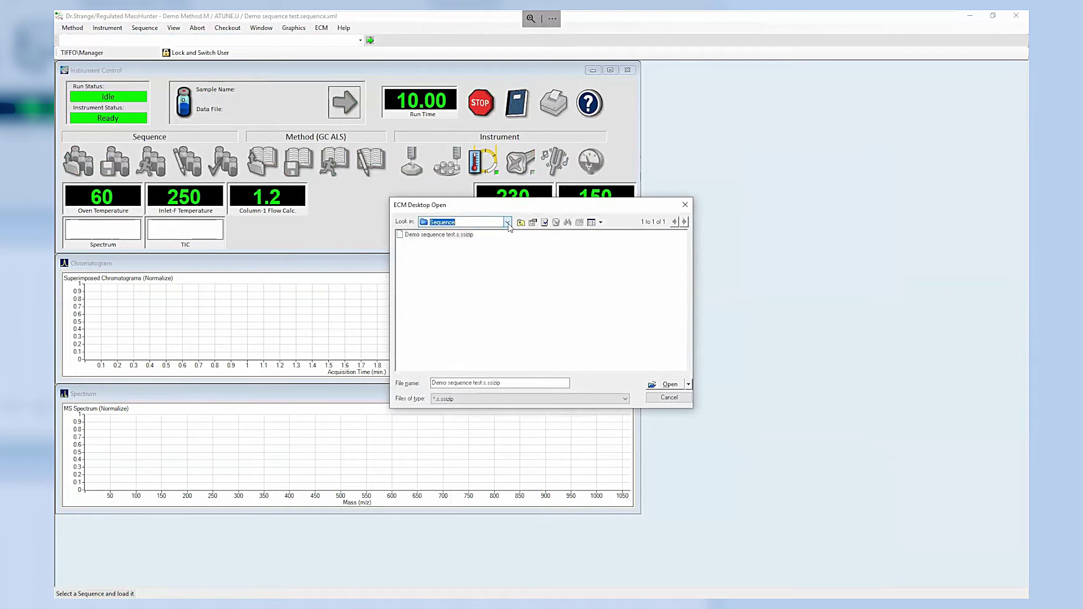
pyautogui.click(657, 398)
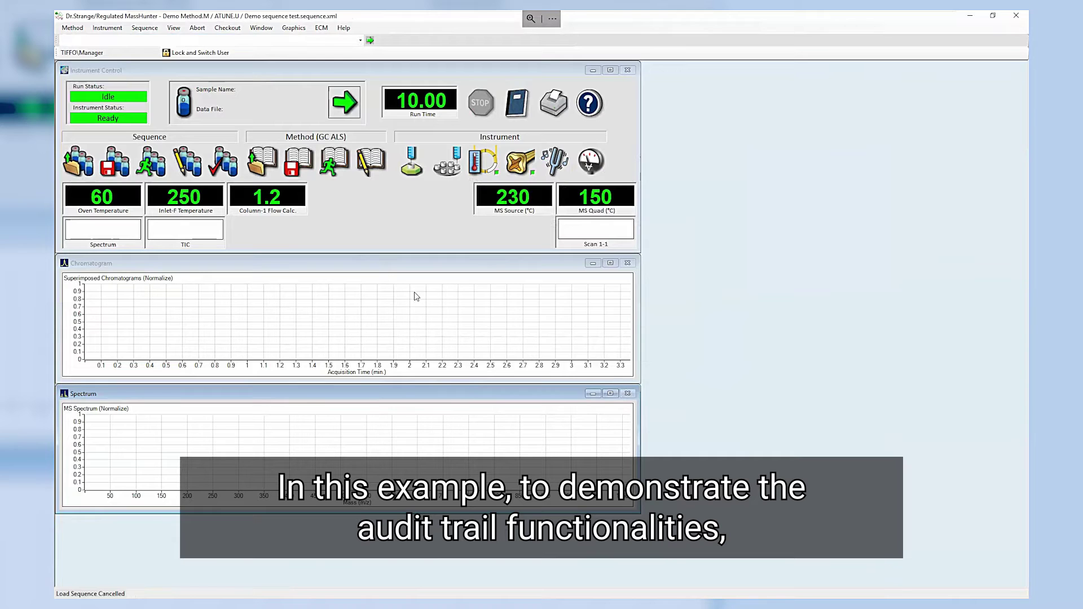
# Step: Set the Front Injector injection volume to 2 µL in the GC parameters and apply it
pyautogui.click(447, 164)
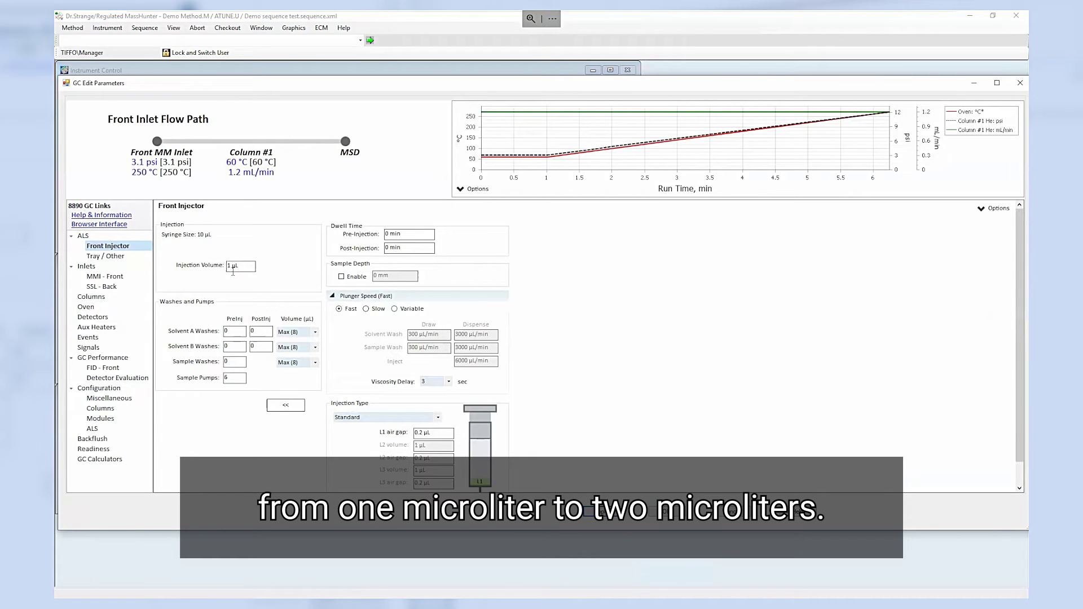
pyautogui.write('2')
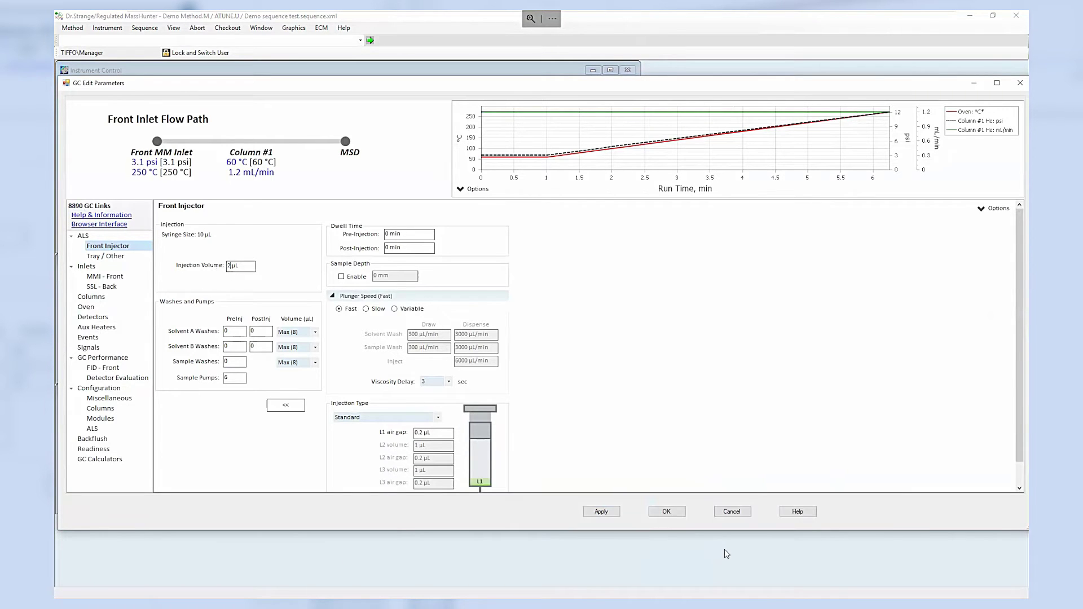
pyautogui.click(676, 515)
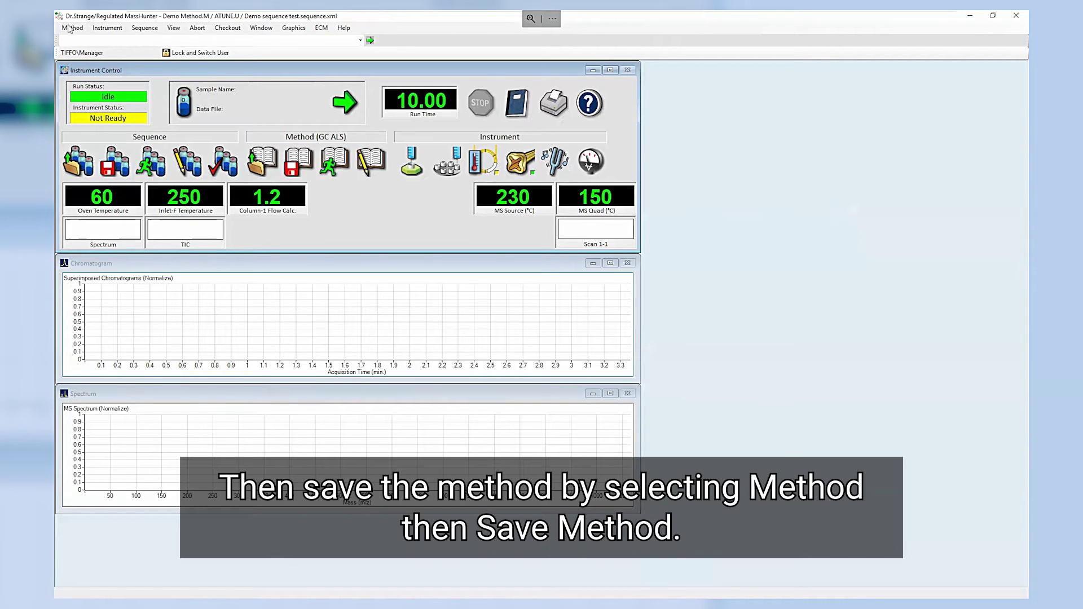
# Step: Save Demo Method.M with the custom change reason 'Injection volume'
pyautogui.click(68, 29)
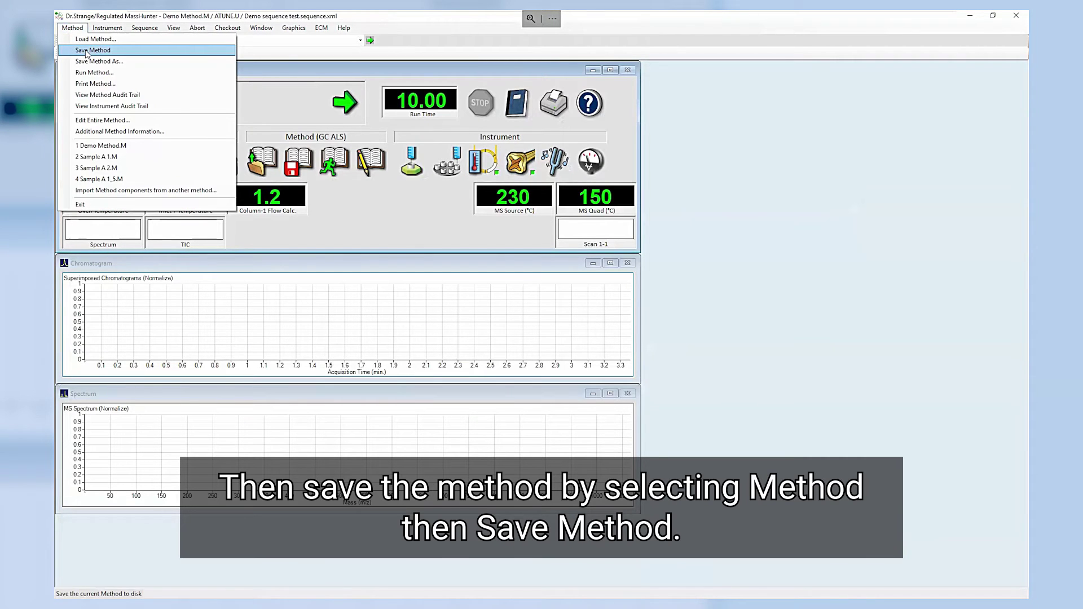
pyautogui.click(86, 51)
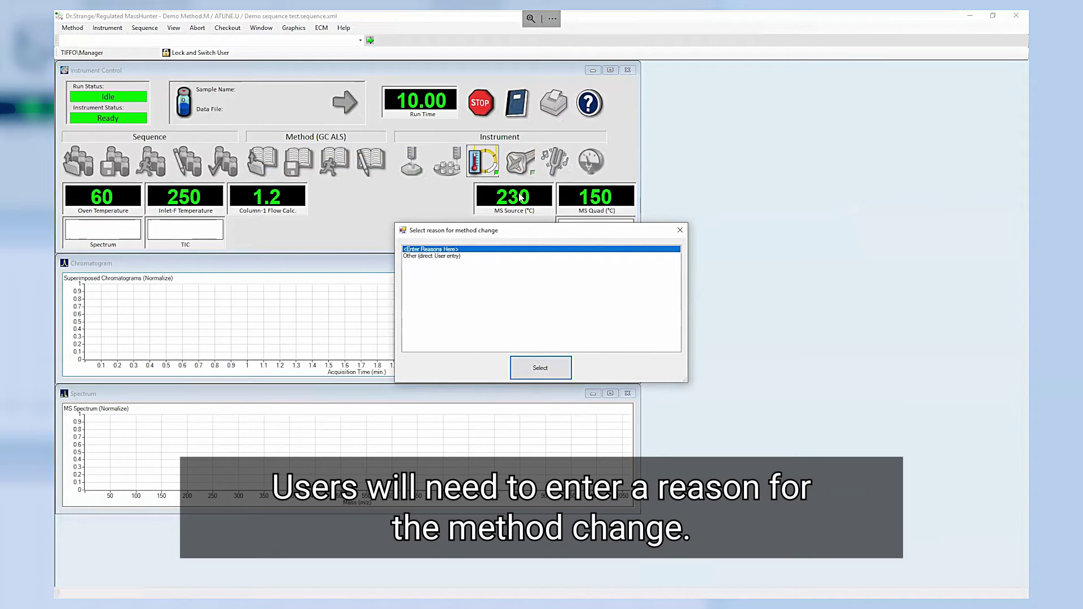
pyautogui.click(455, 257)
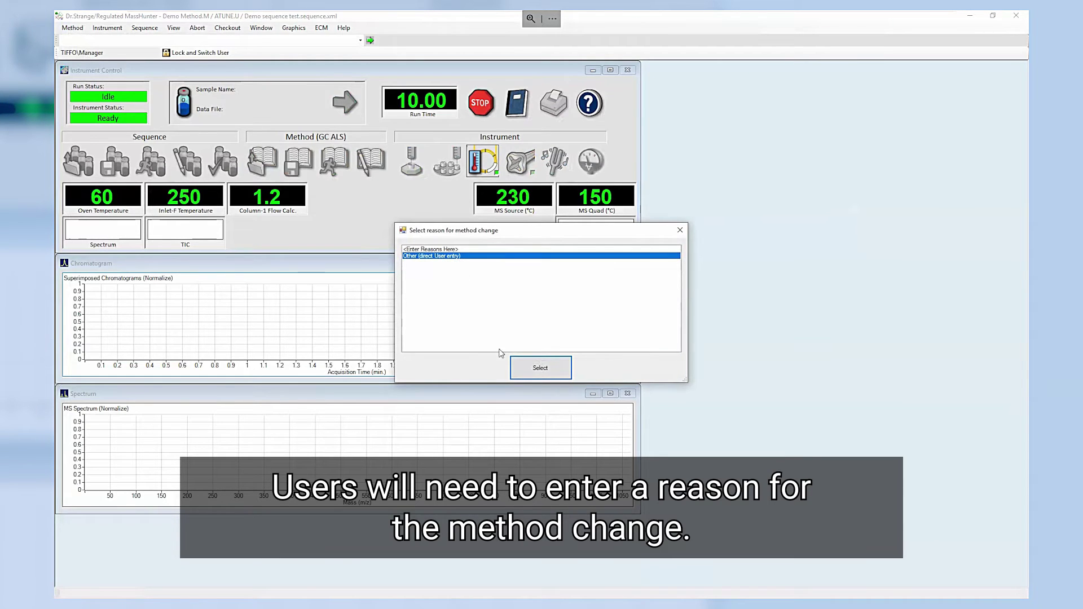
pyautogui.click(530, 370)
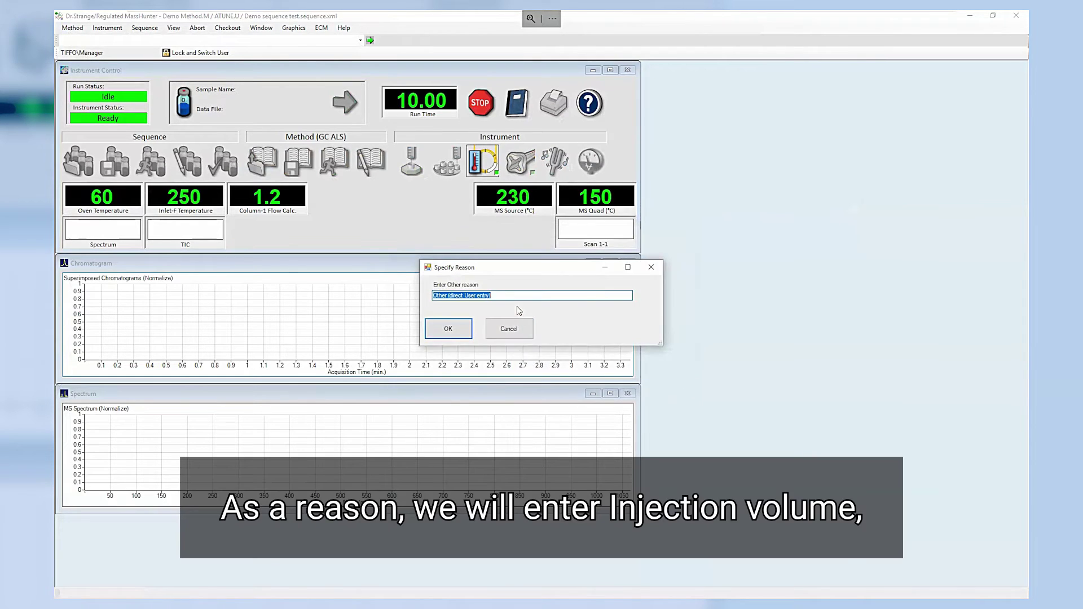
pyautogui.write('Injection volume')
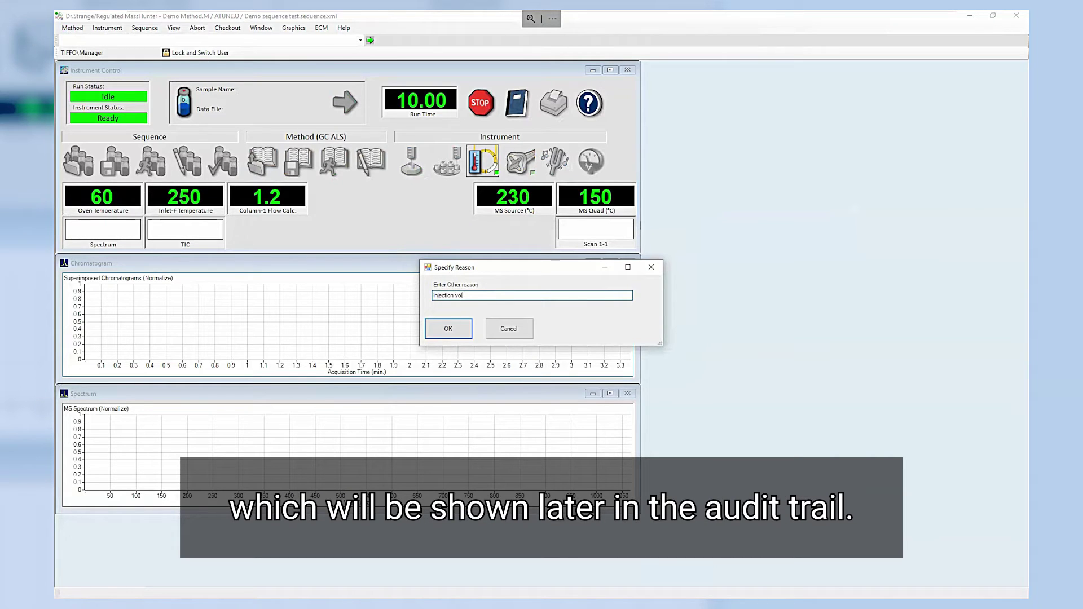
pyautogui.click(454, 331)
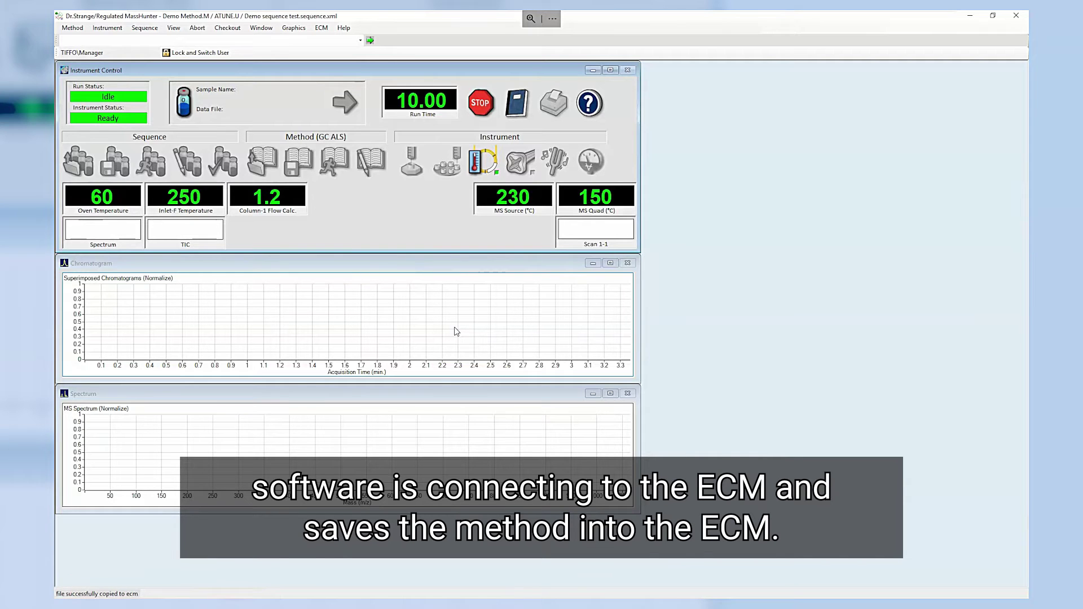
pyautogui.click(69, 29)
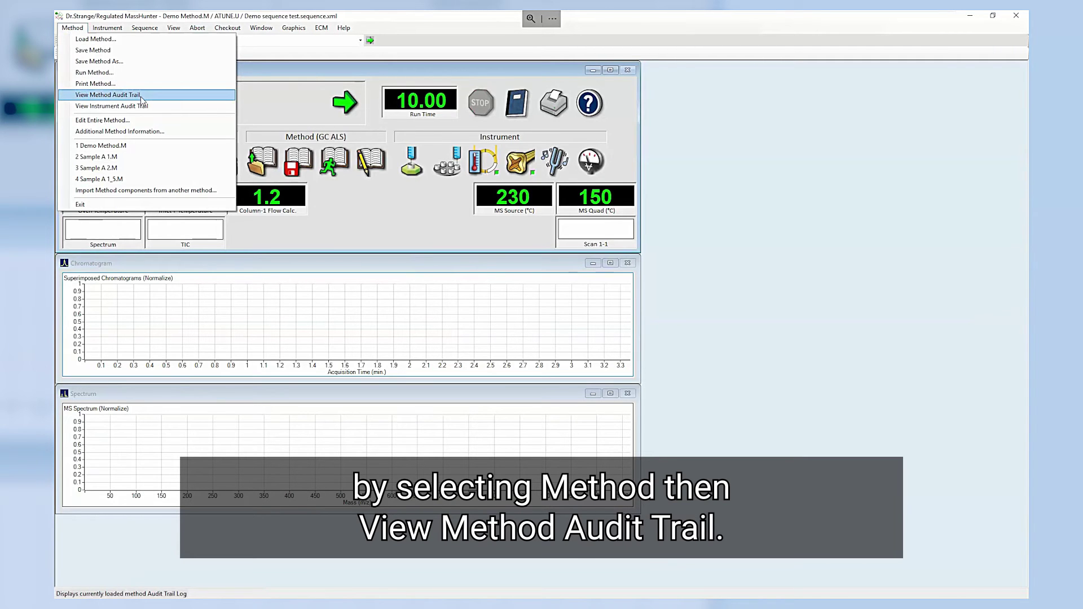
pyautogui.click(141, 96)
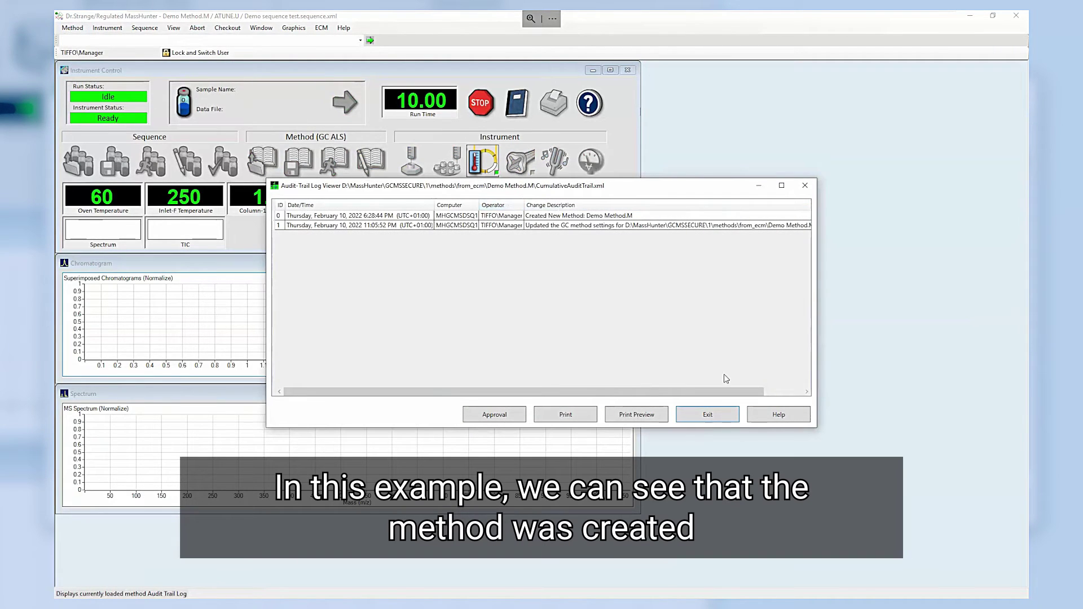
pyautogui.moveTo(818, 430); pyautogui.dragTo(981, 431)
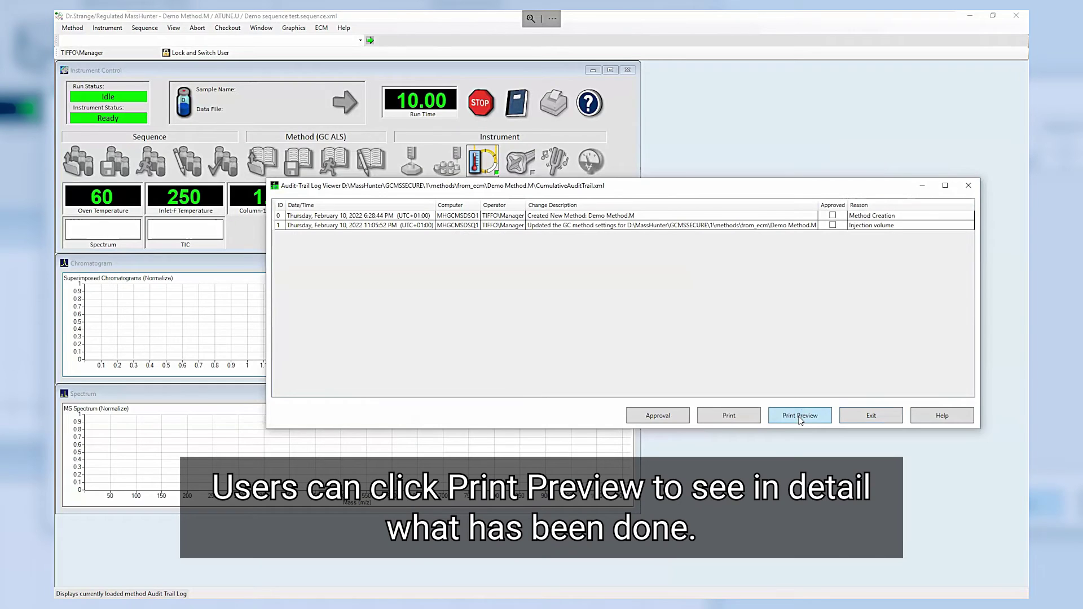
pyautogui.click(800, 416)
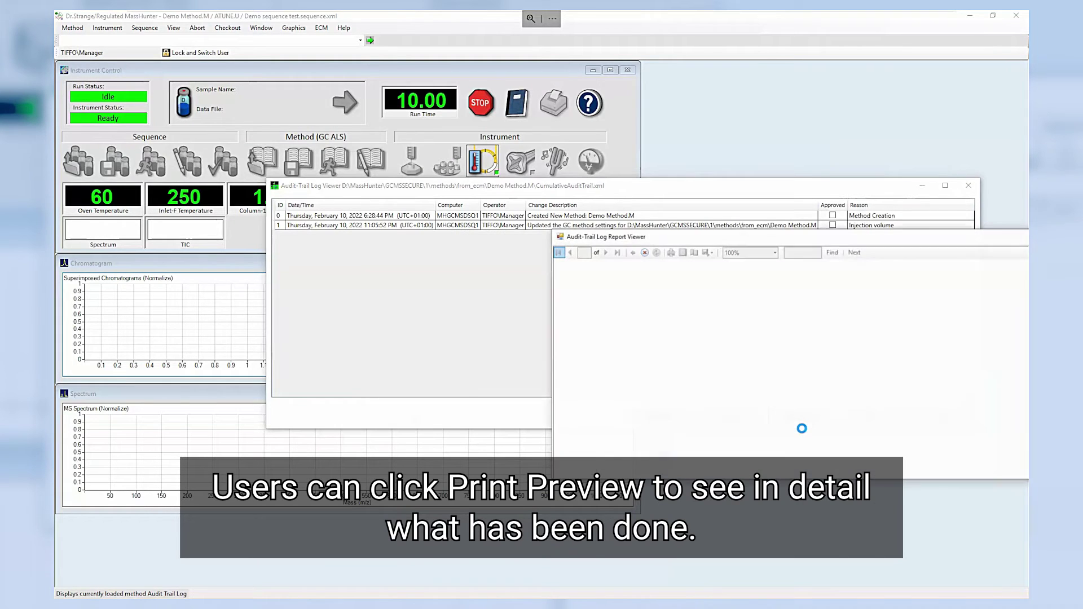
pyautogui.moveTo(745, 242); pyautogui.dragTo(625, 210)
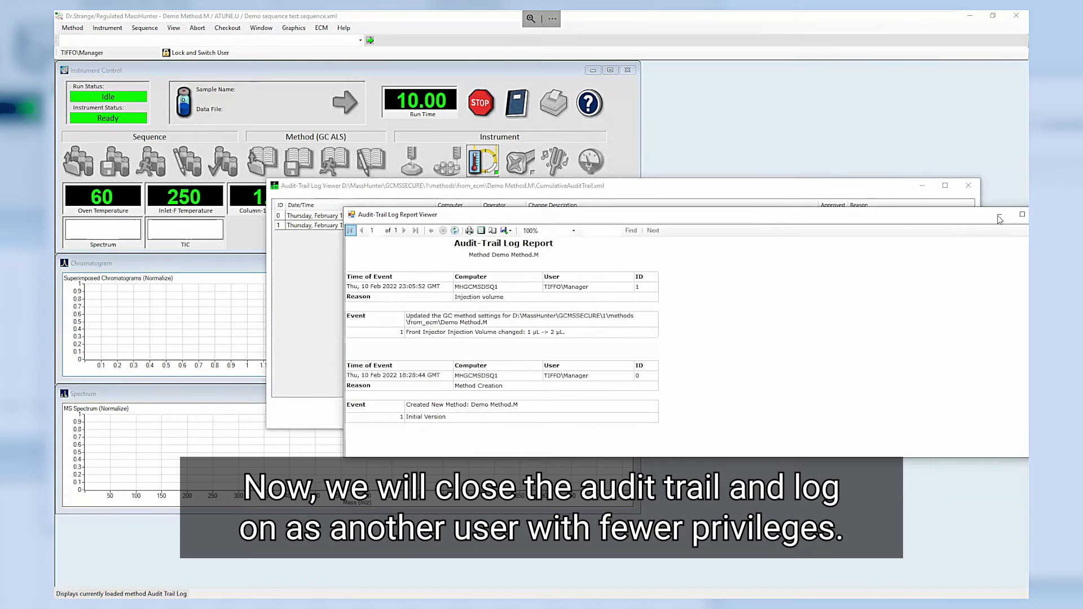
pyautogui.click(970, 186)
pyautogui.click(970, 185)
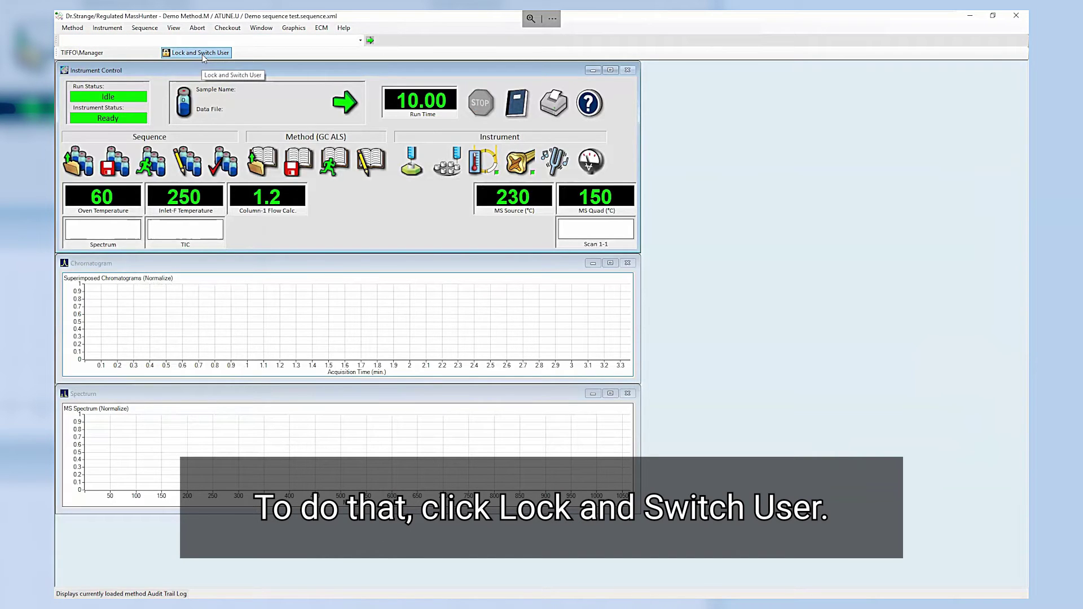
# Step: Lock the session and log back in as Operator with the operator password
pyautogui.click(202, 54)
pyautogui.write('Op')
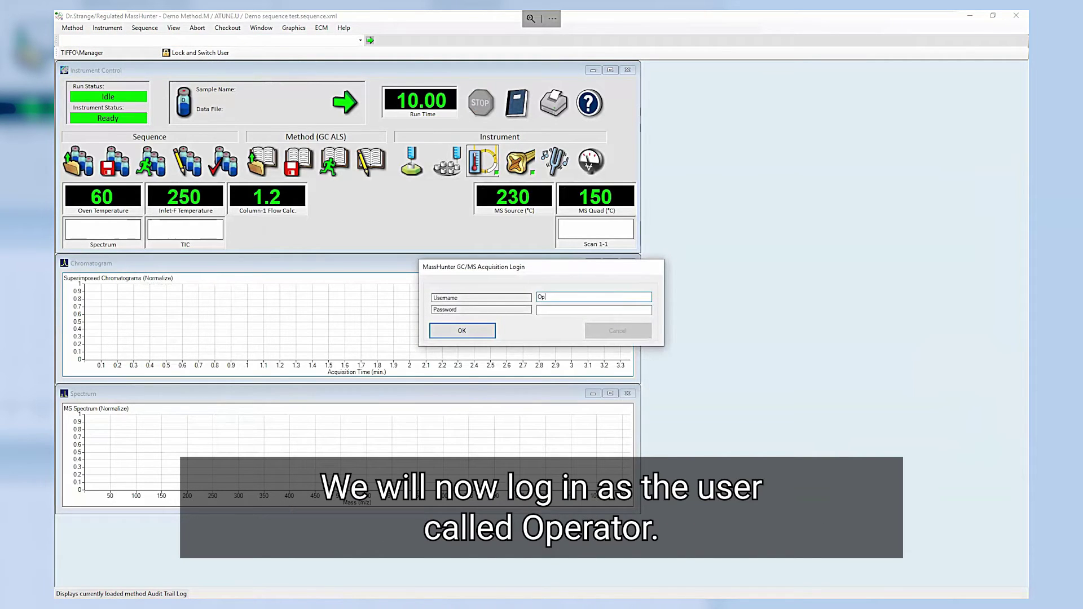
pyautogui.write('erator')
pyautogui.press('Tab')
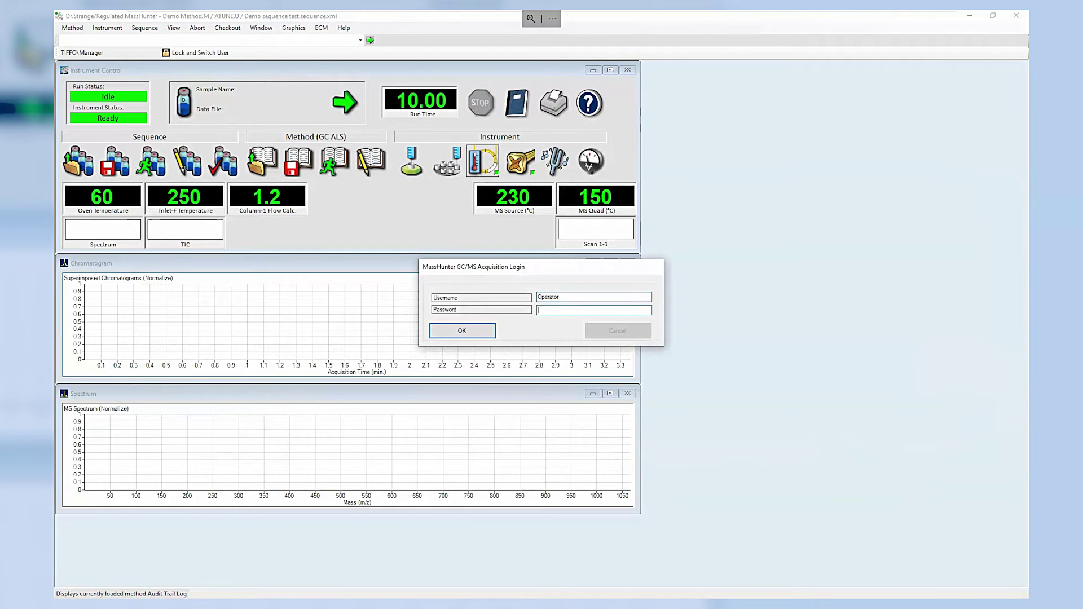
pyautogui.write('•••••••••••')
pyautogui.click(493, 332)
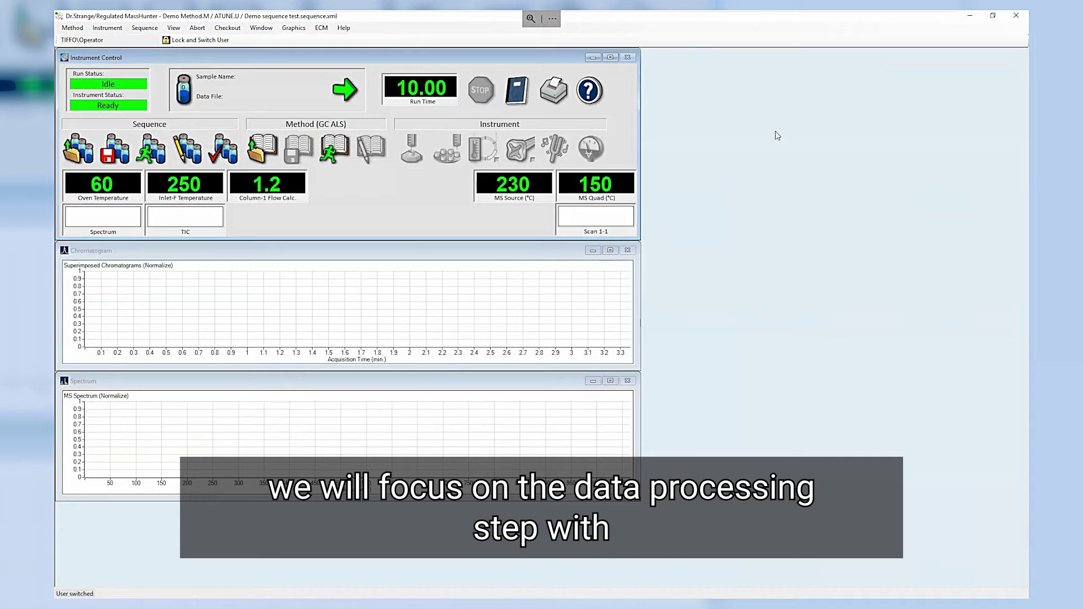
# Step: Minimize Acquisition, launch ATM Configuration, and enter Manager with the account password
pyautogui.click(968, 17)
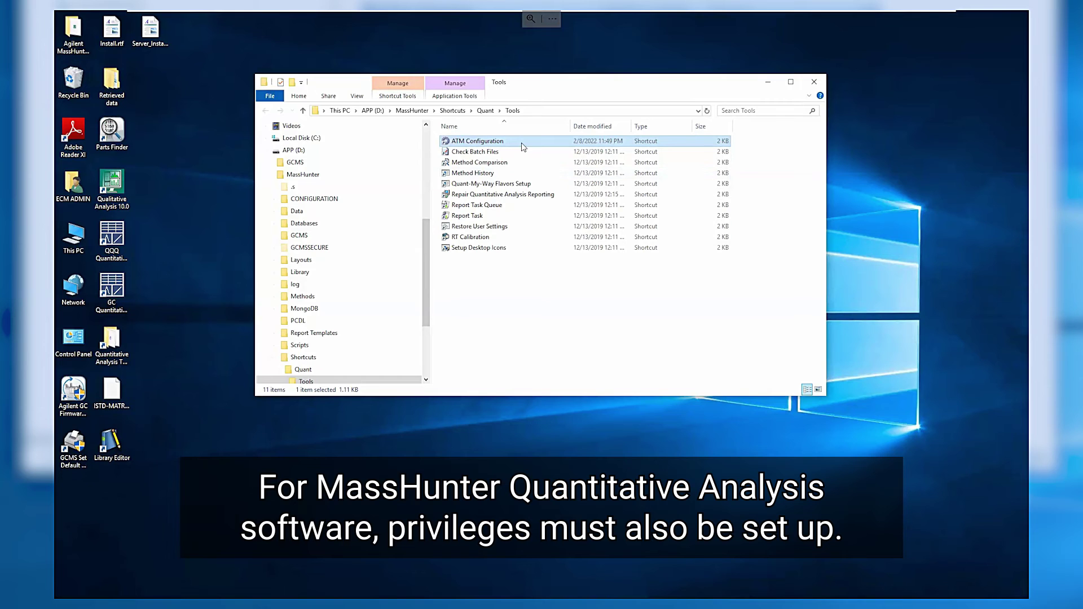
pyautogui.doubleClick(523, 147)
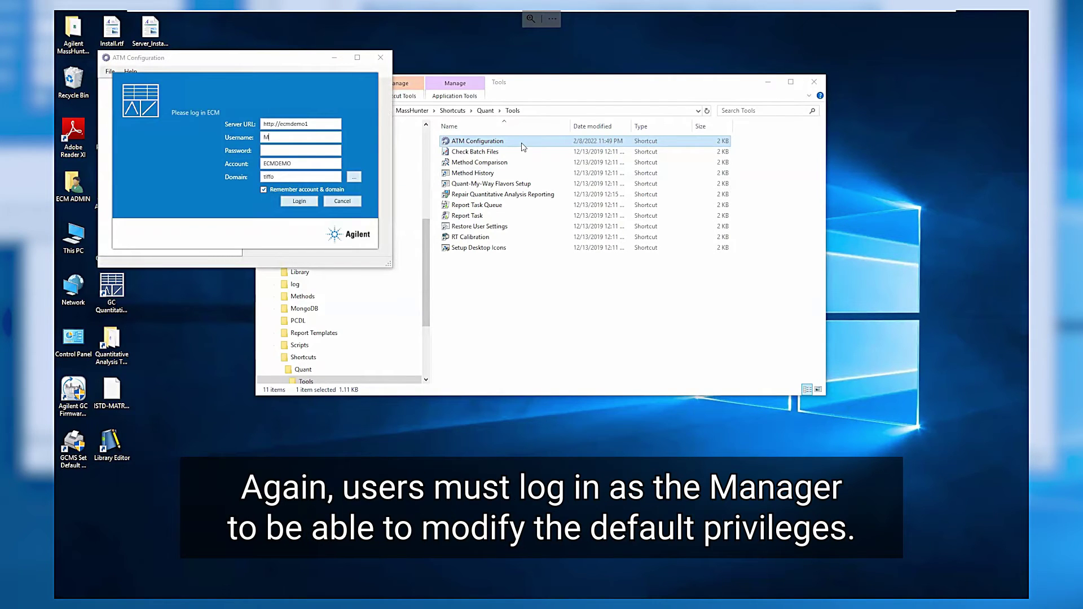
pyautogui.write('Manager')
pyautogui.press('Tab')
pyautogui.write('manager')
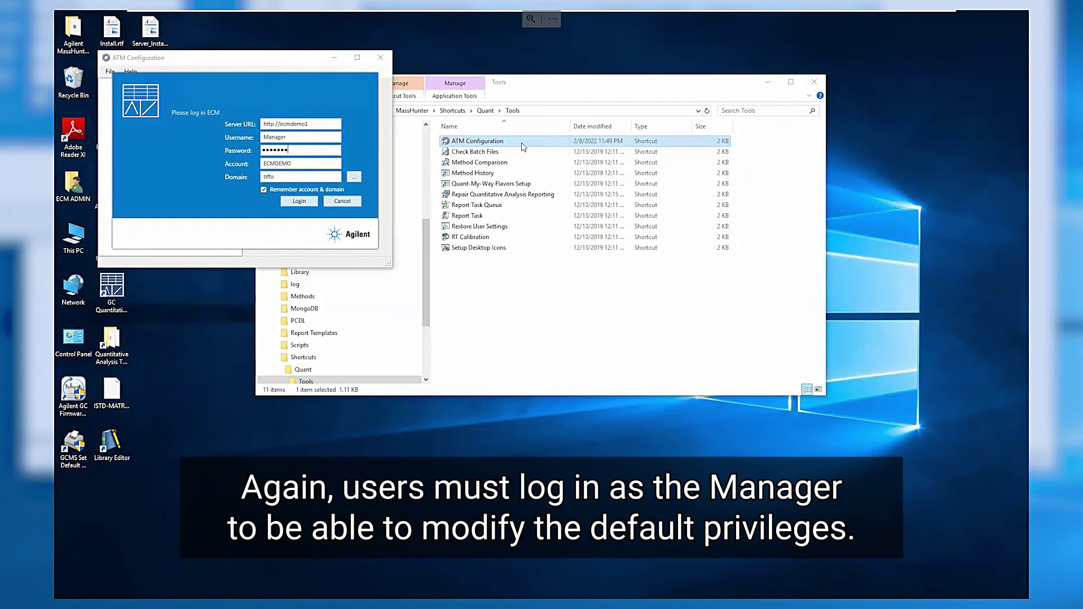
pyautogui.write('123')
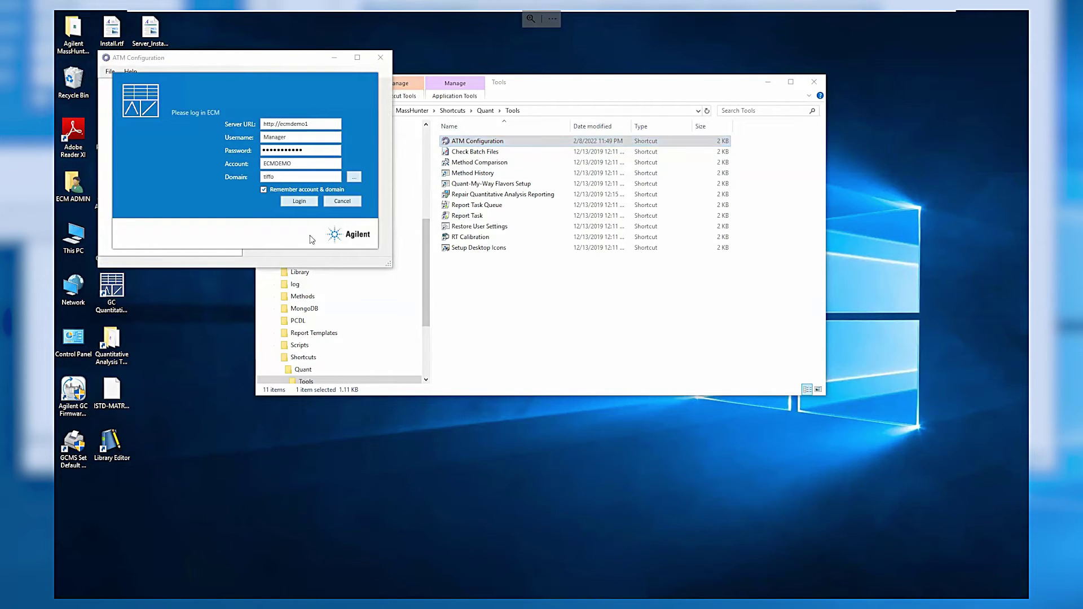
# Step: Log in, confirm CmdIntegrate under Batch Analysis allows Quant_Manager and Quant_Technician, and save
pyautogui.click(310, 202)
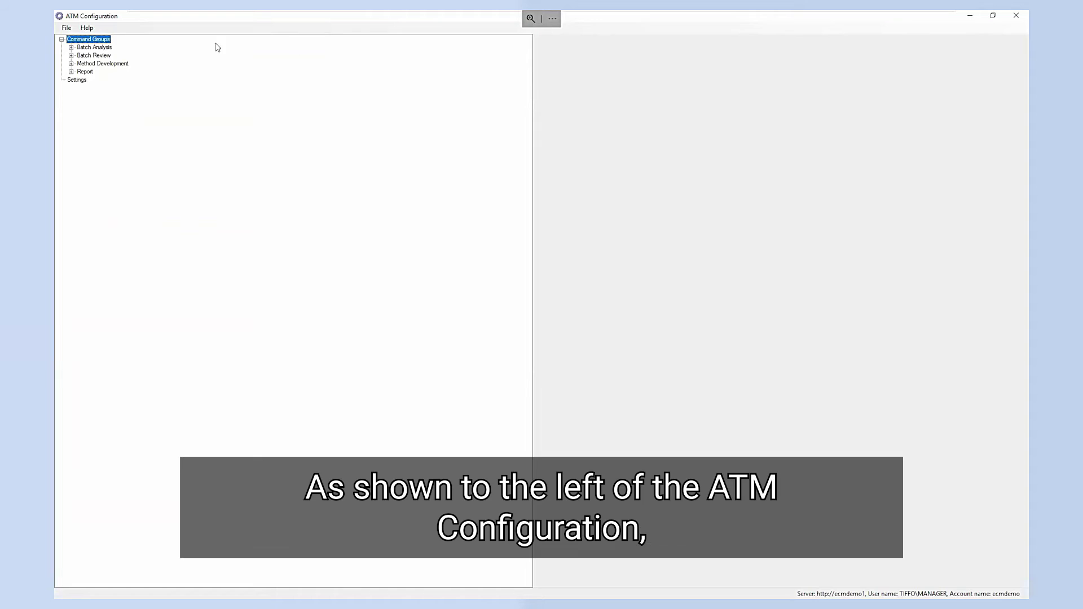
pyautogui.click(100, 48)
pyautogui.click(71, 48)
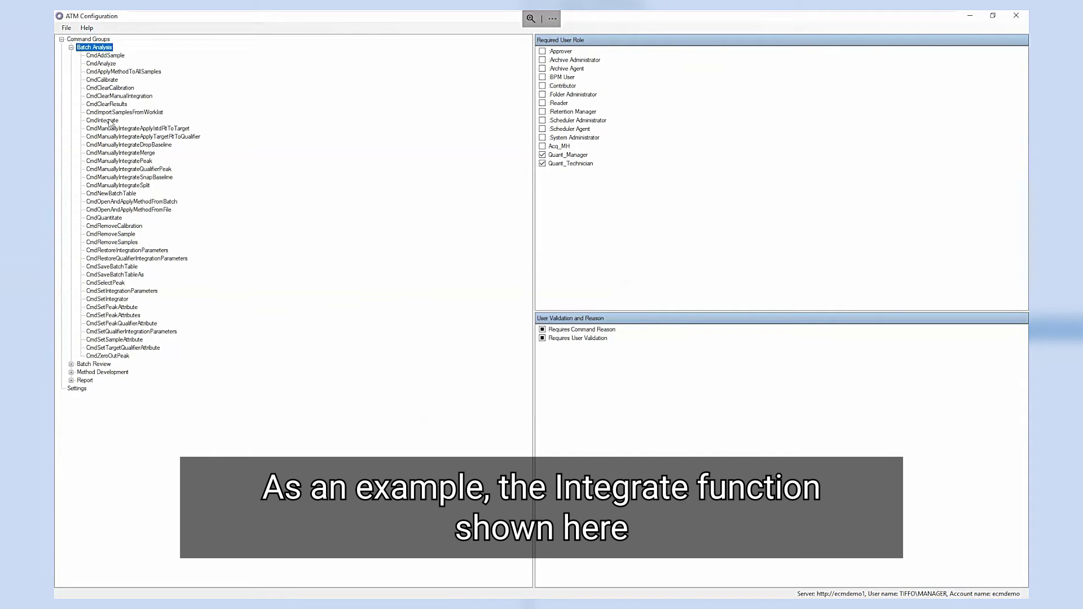
pyautogui.click(107, 121)
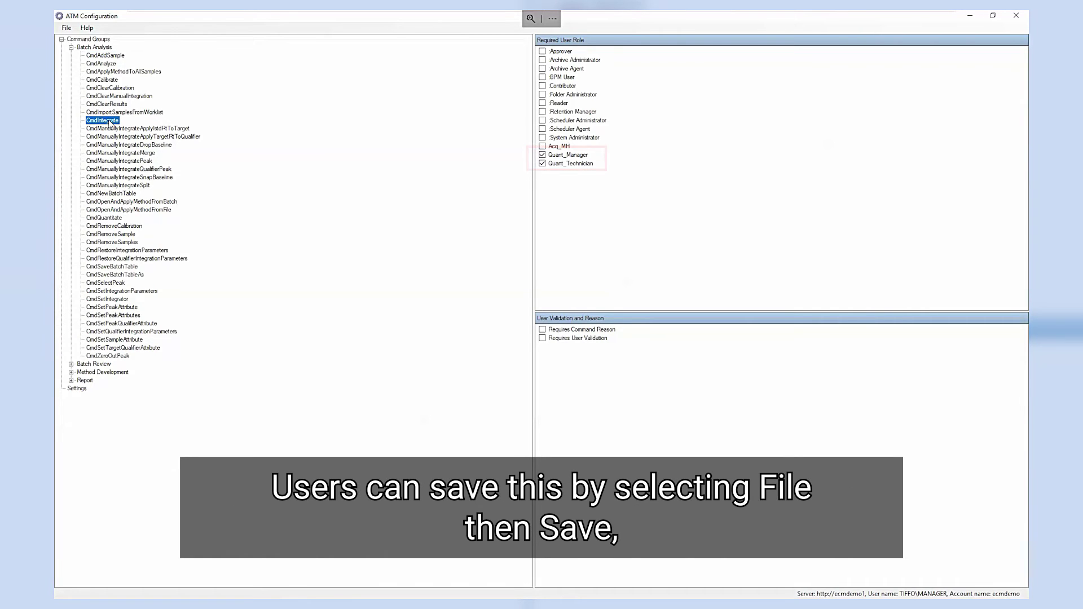
pyautogui.click(66, 28)
pyautogui.click(79, 39)
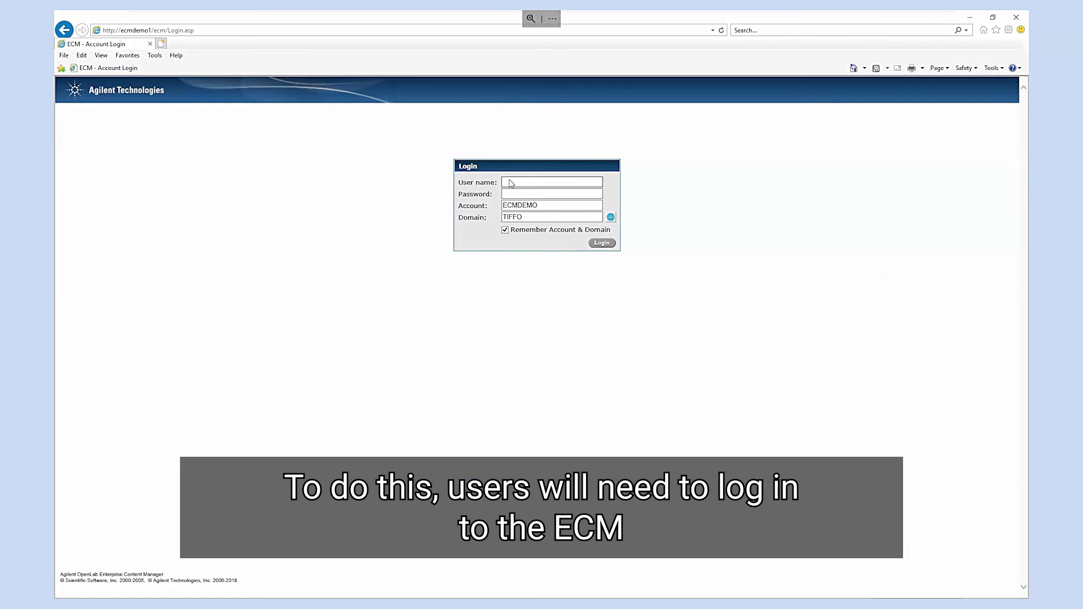
# Step: Log in to OpenLab ECM with the demo system administrator user name and password
pyautogui.click(510, 184)
pyautogui.write('demosysadmin')
pyautogui.press('Tab')
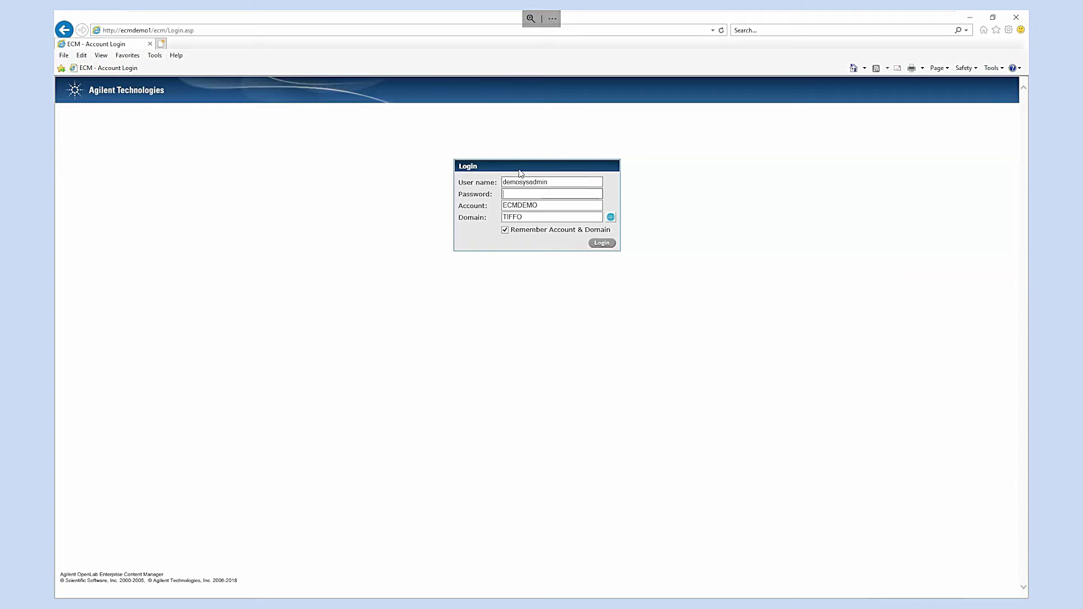
pyautogui.write('••••••••••••')
pyautogui.press('Return')
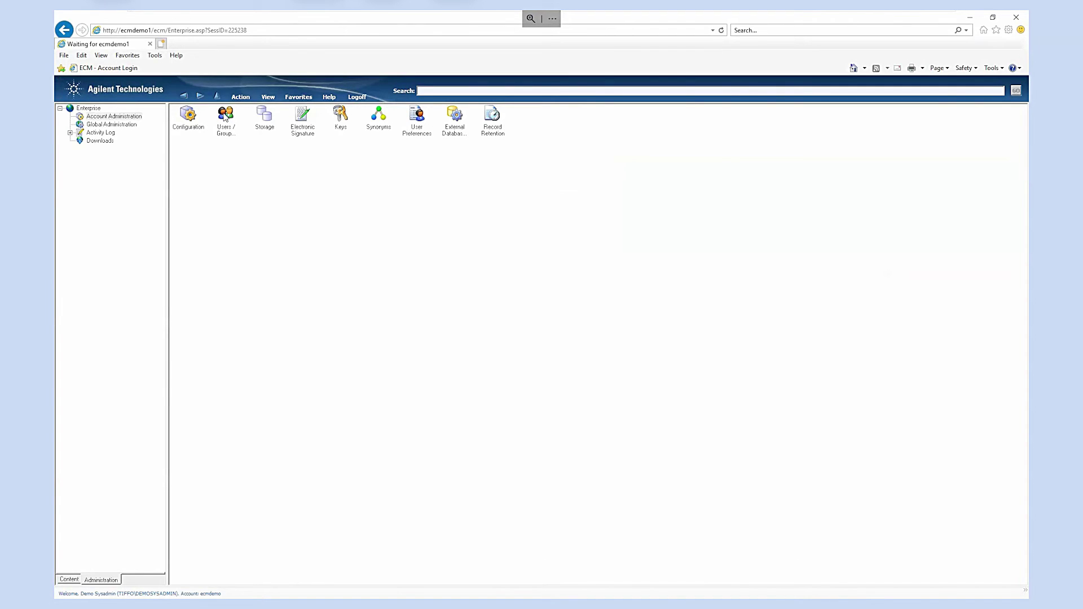
# Step: In Users/Groups/Roles, check that the Operator is a member of the Quant_Technician role
pyautogui.click(225, 117)
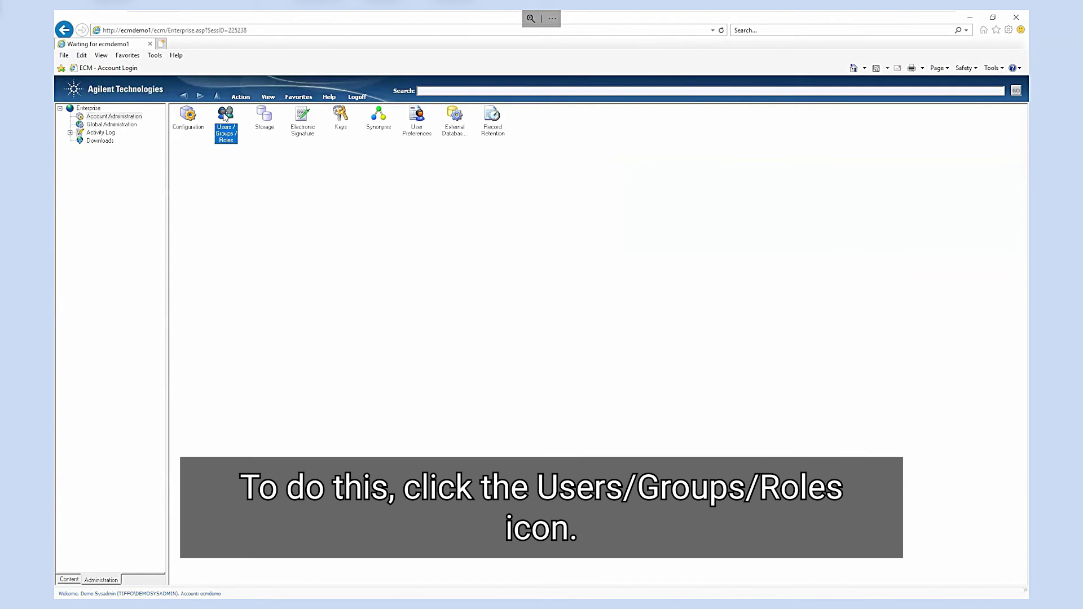
pyautogui.doubleClick(224, 117)
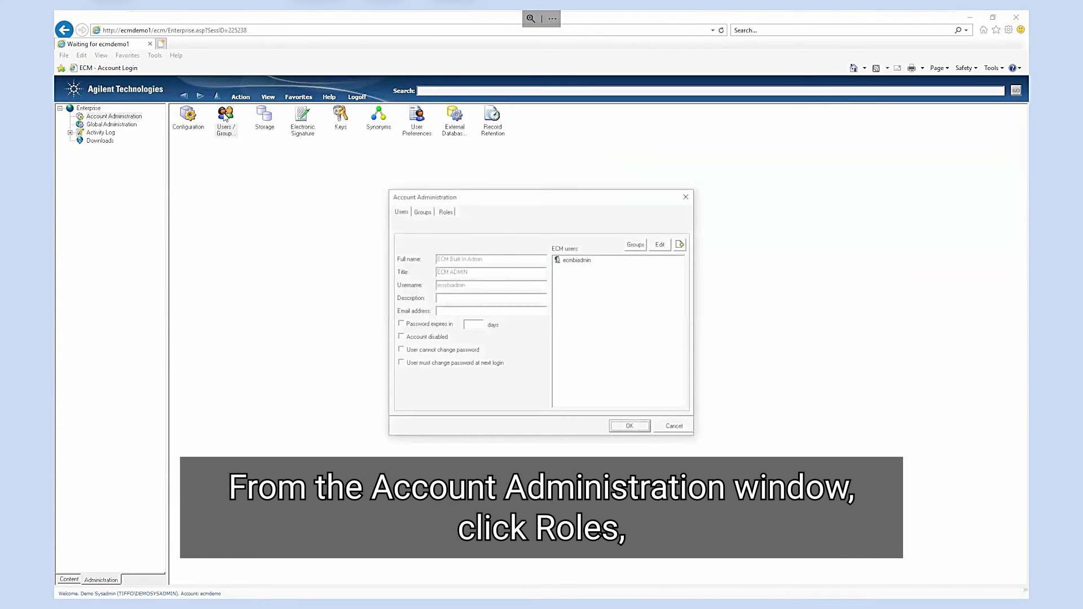
pyautogui.click(446, 212)
pyautogui.click(512, 269)
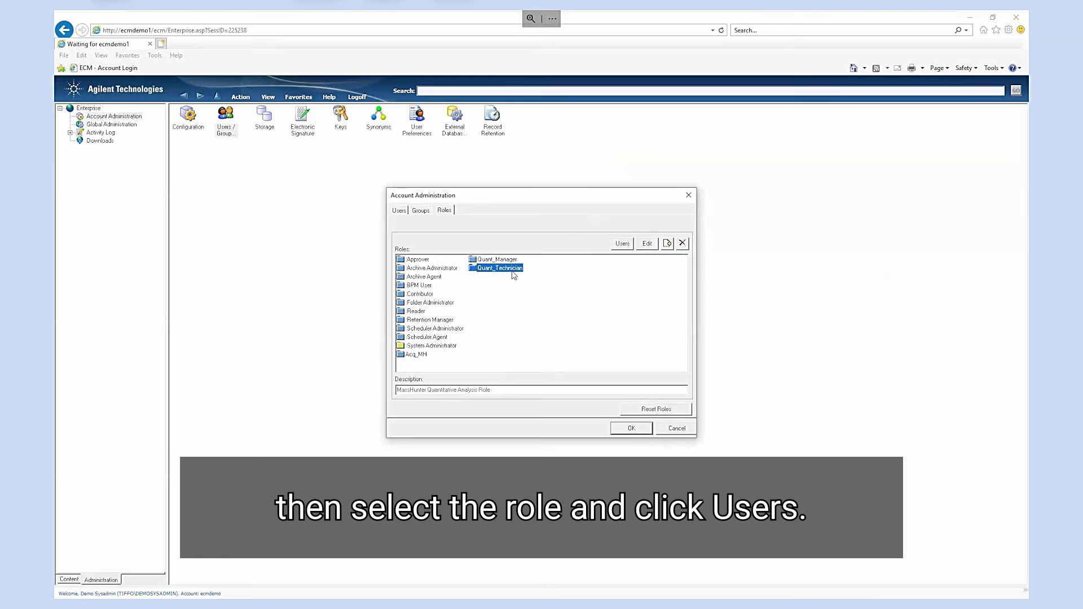
pyautogui.click(622, 244)
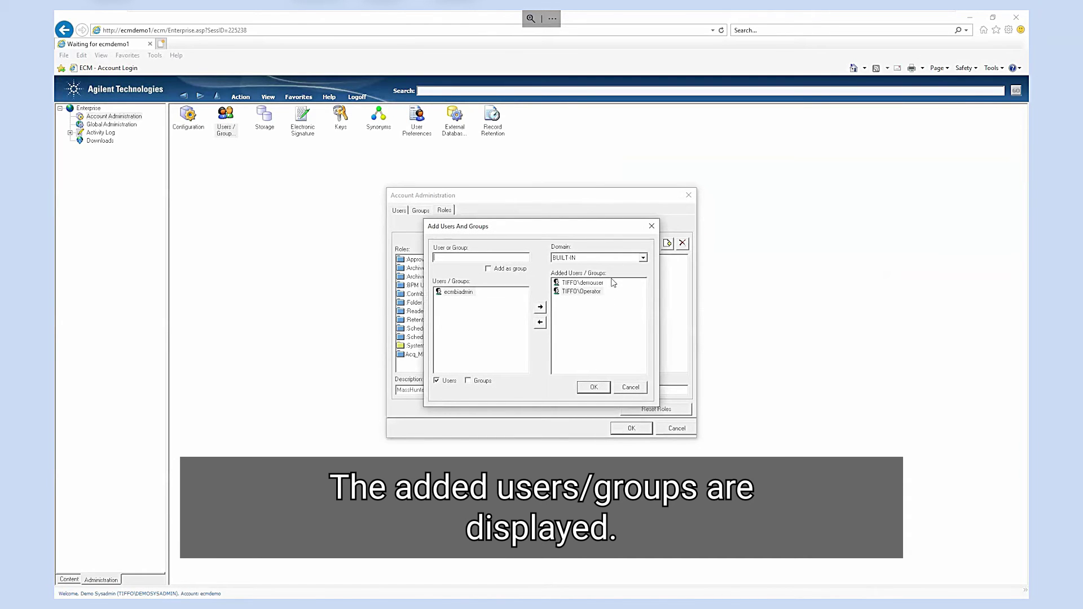
pyautogui.click(604, 386)
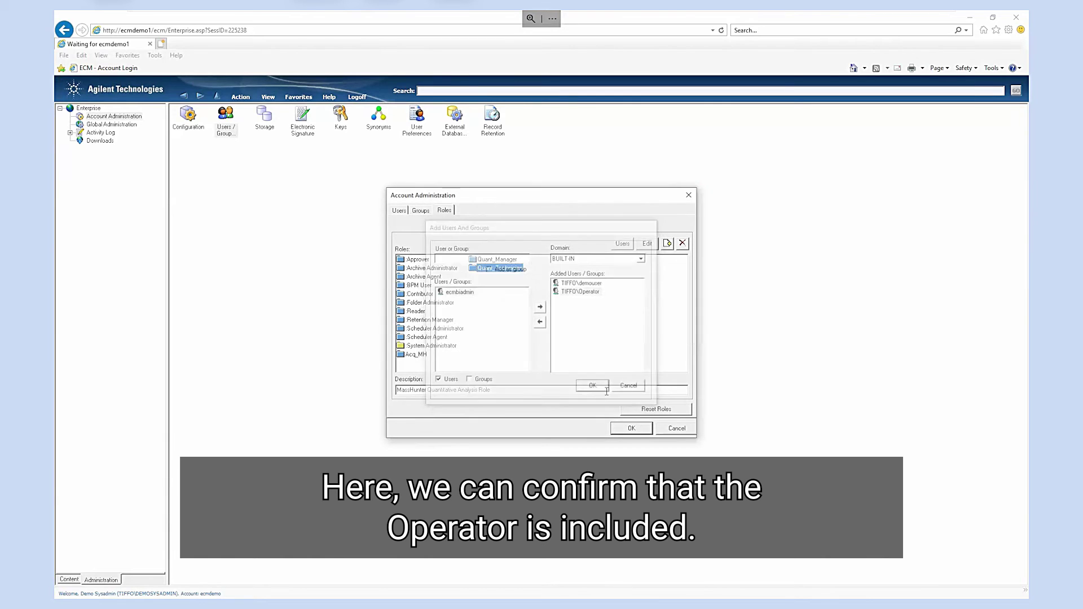
# Step: Confirm Quant_Technician has the Integrate privilege and close account administration without changes
pyautogui.click(647, 244)
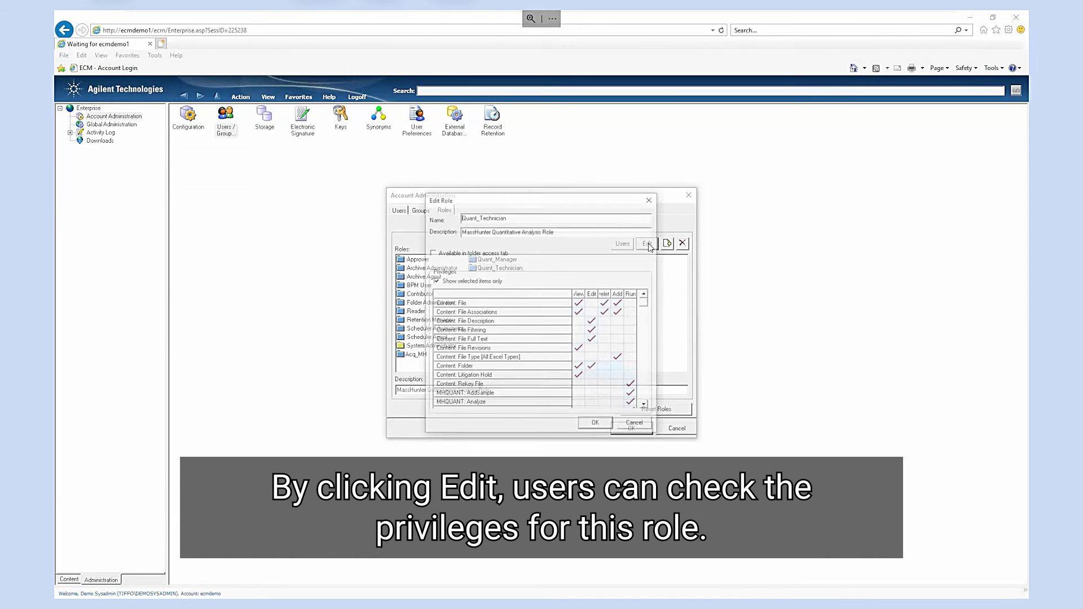
pyautogui.click(645, 406)
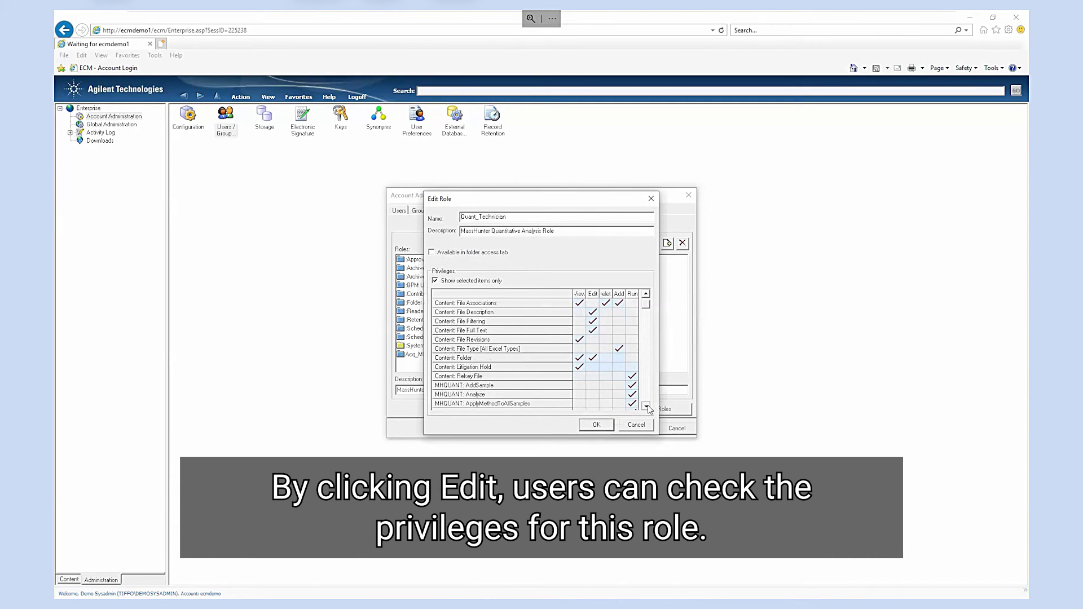
pyautogui.scroll(-2, 648, 405)
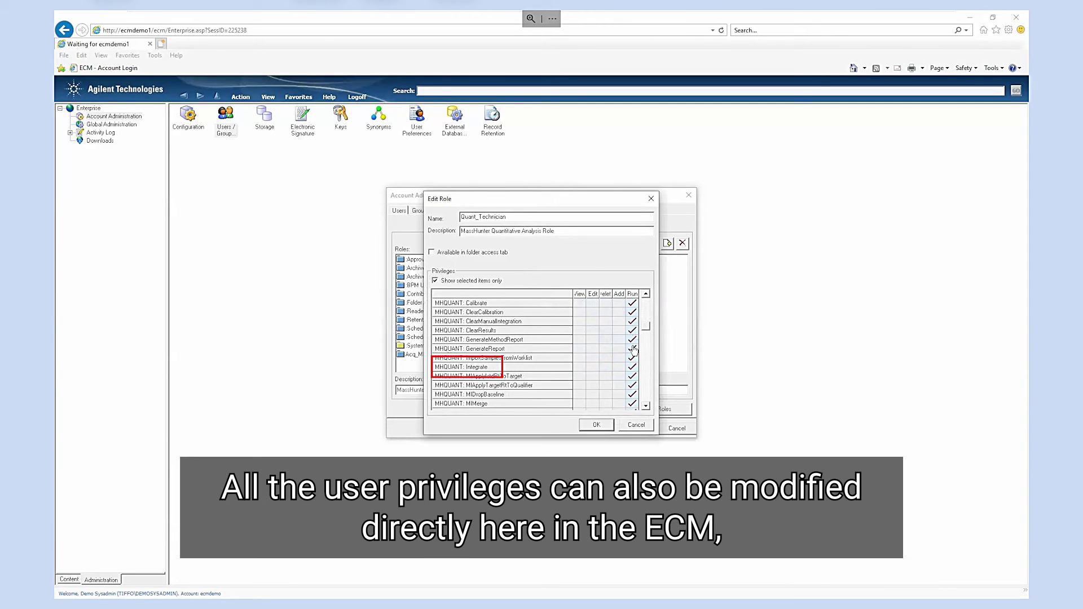
pyautogui.click(610, 426)
pyautogui.click(632, 432)
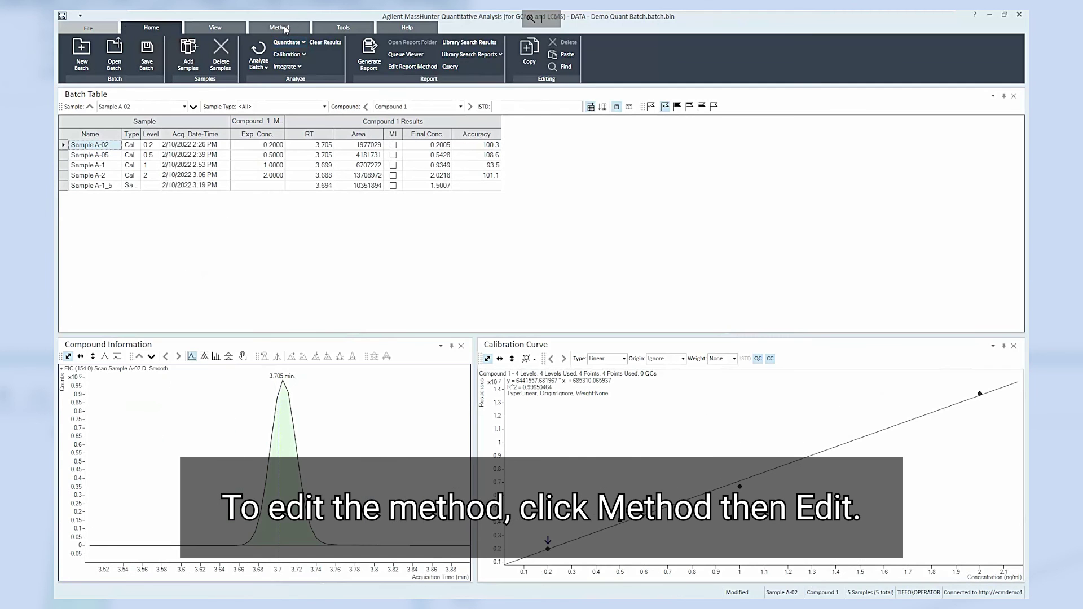
# Step: Attempt to edit the batch method as Operator, dismiss the permission error, then select Sample A-1_5
pyautogui.click(279, 27)
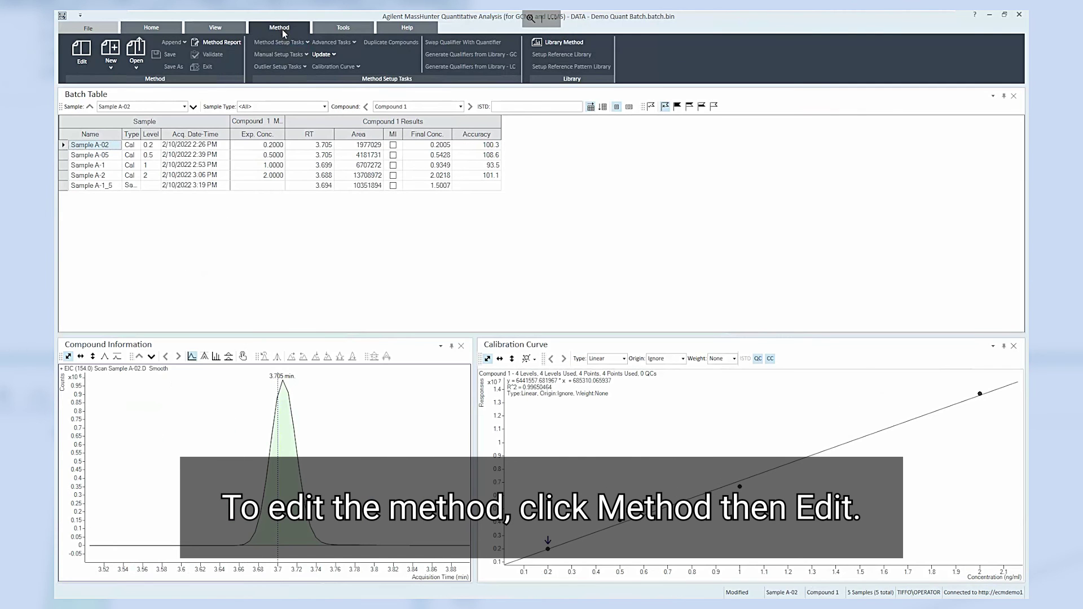
pyautogui.click(81, 61)
pyautogui.click(80, 62)
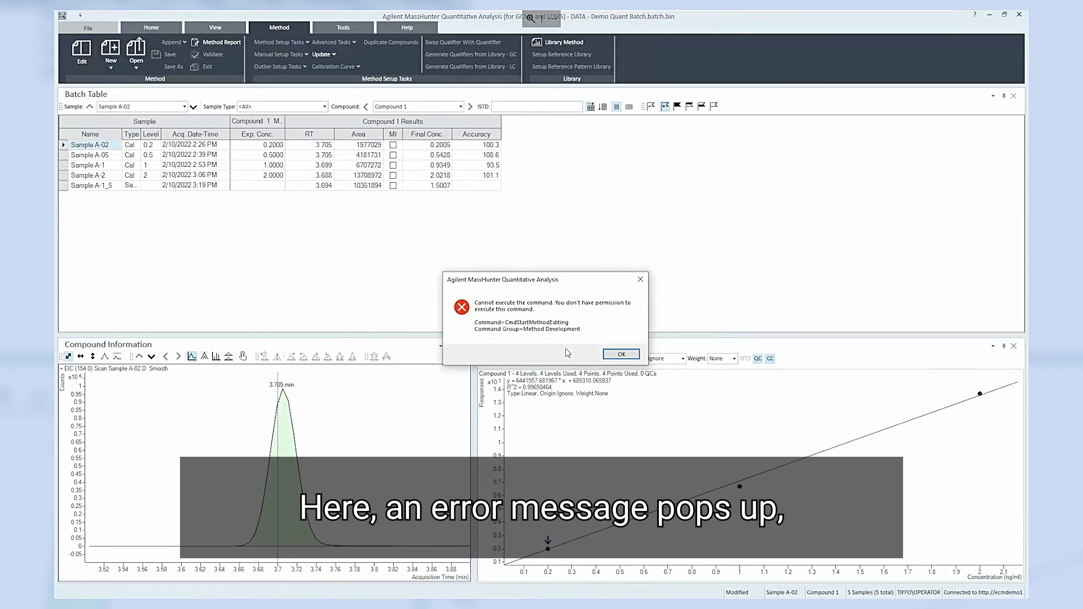
pyautogui.click(620, 354)
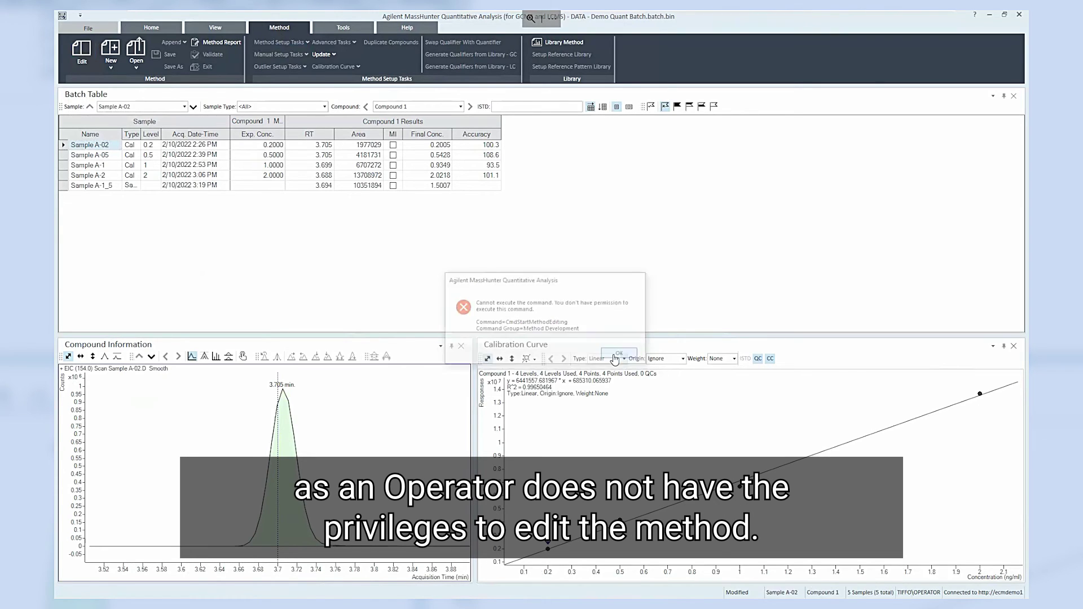
pyautogui.click(158, 29)
pyautogui.click(87, 186)
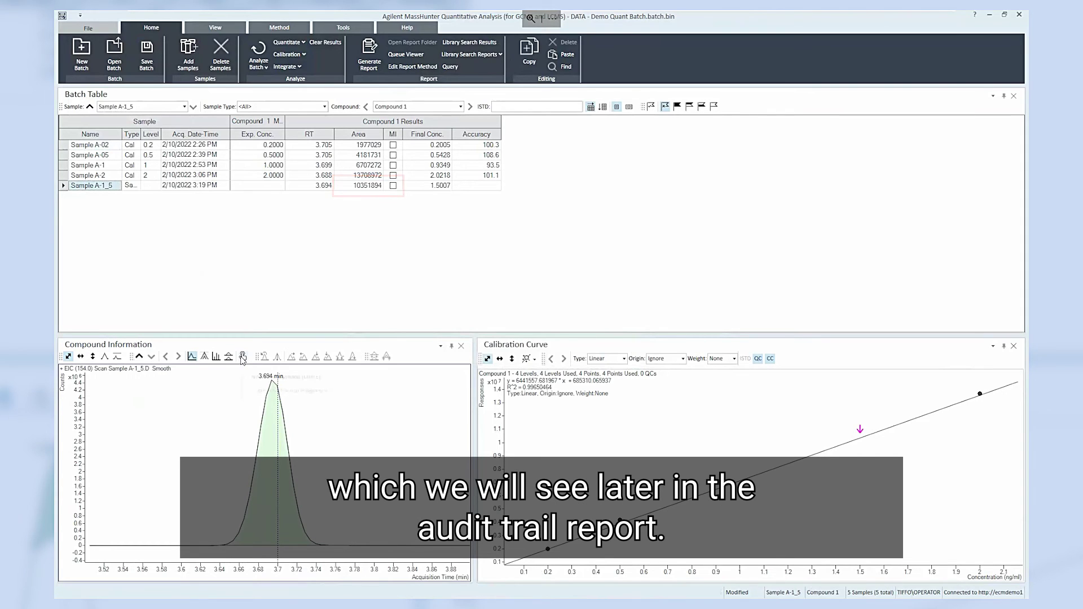
# Step: Reanalyze the batch, then save it with the operator's user name, password and reason 'Re-integration'
pyautogui.click(259, 54)
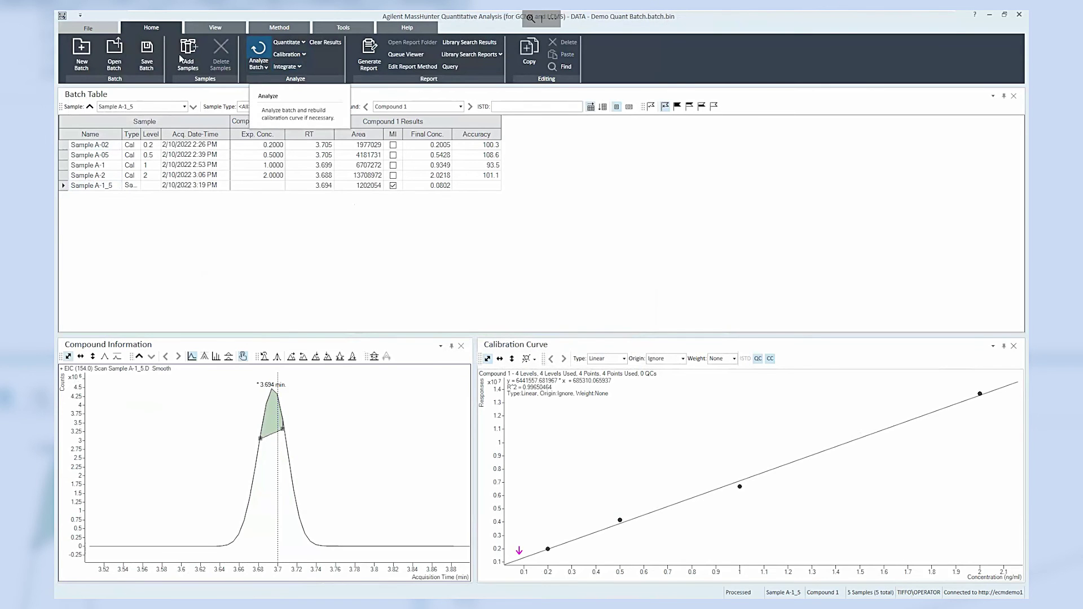
pyautogui.click(147, 54)
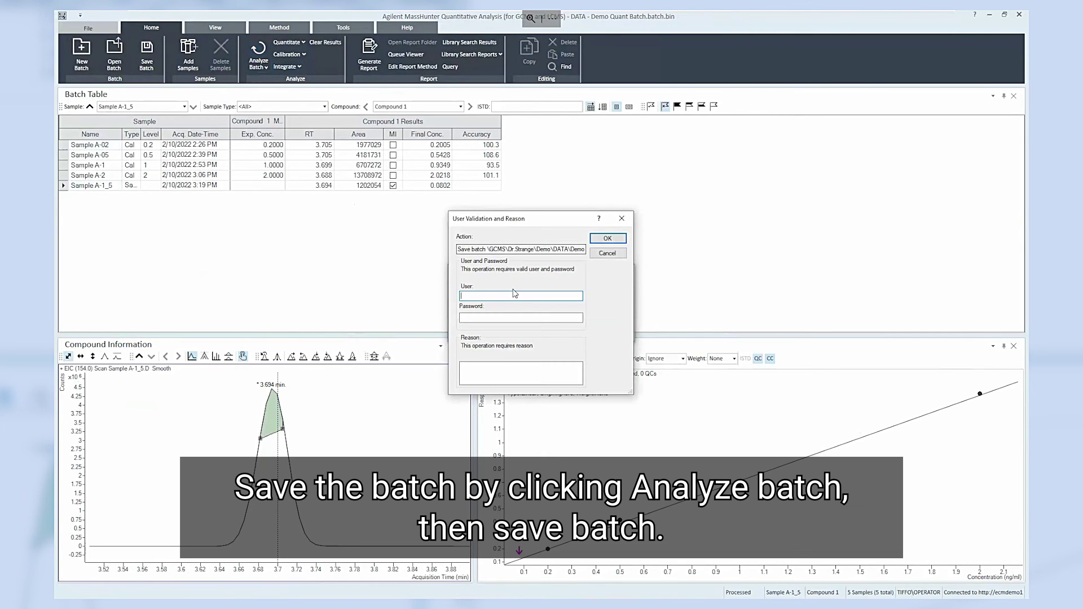
pyautogui.write('Operator')
pyautogui.press('Tab')
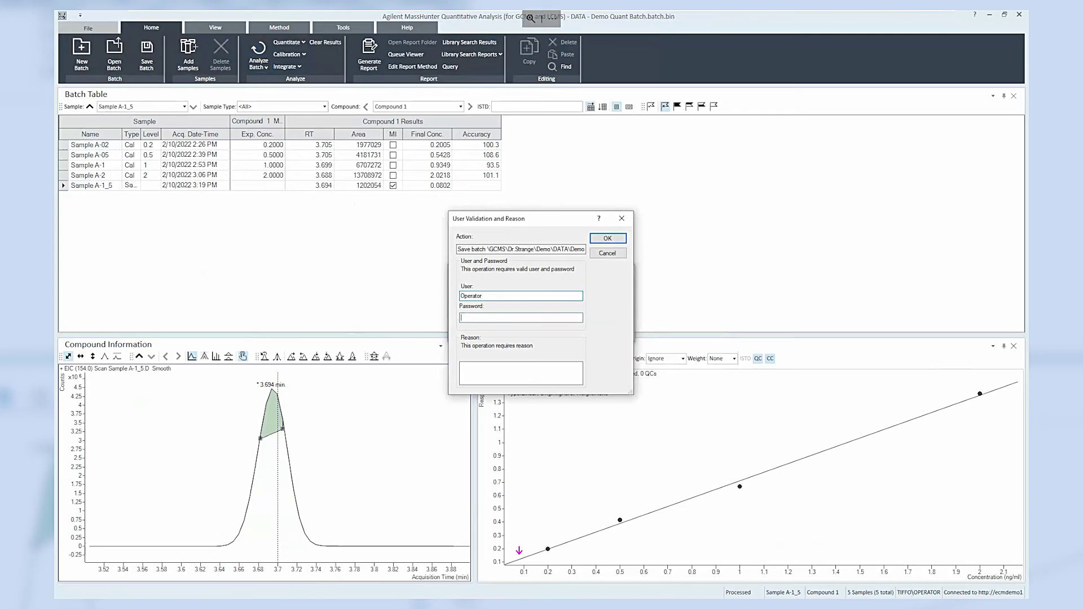
pyautogui.write('******')
pyautogui.press('Tab')
pyautogui.write('R')
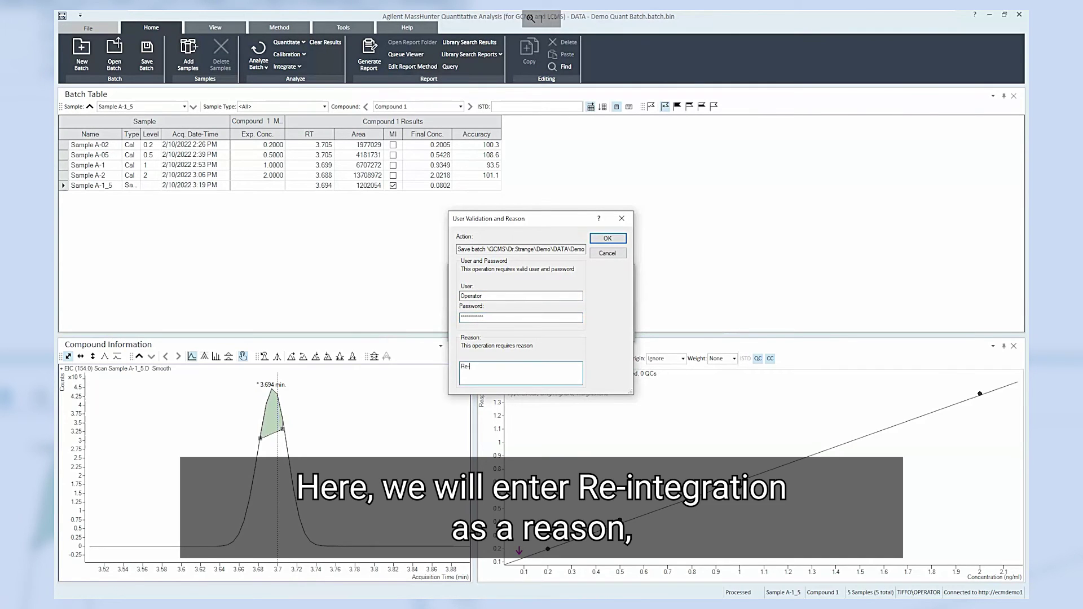
pyautogui.write('at')
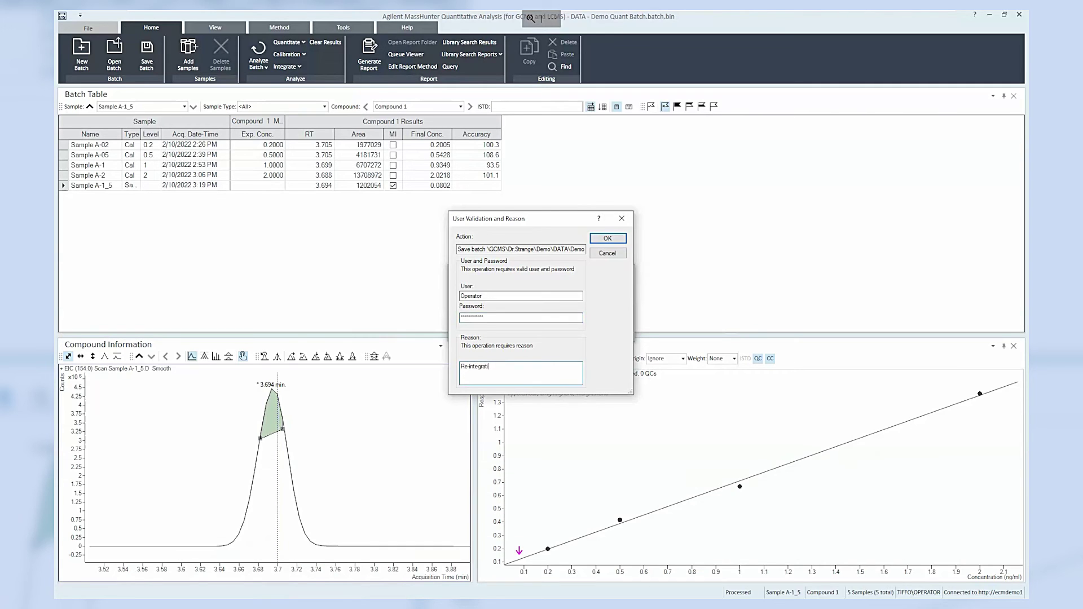
pyautogui.write('ion')
pyautogui.click(607, 238)
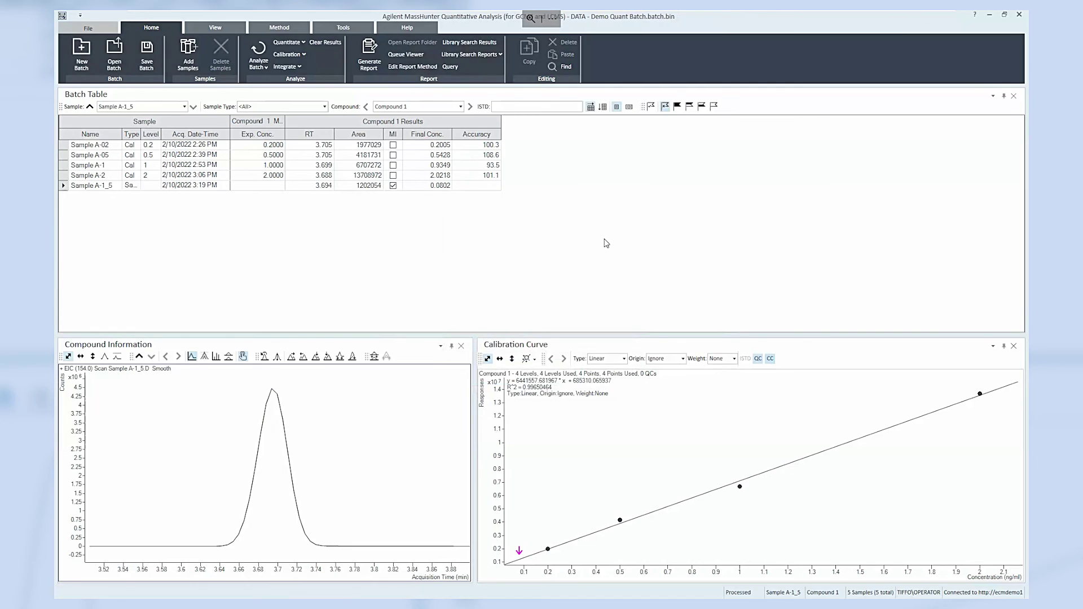
# Step: With Sample A-1_5 selected, start a batch report and inspect the report method template without changes
pyautogui.click(76, 185)
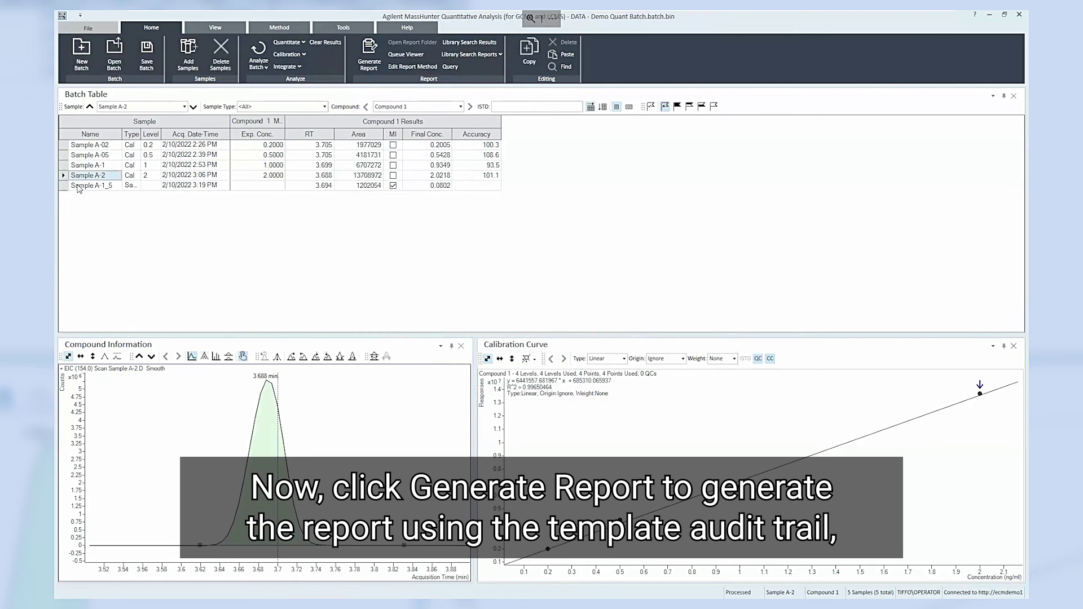
pyautogui.click(368, 57)
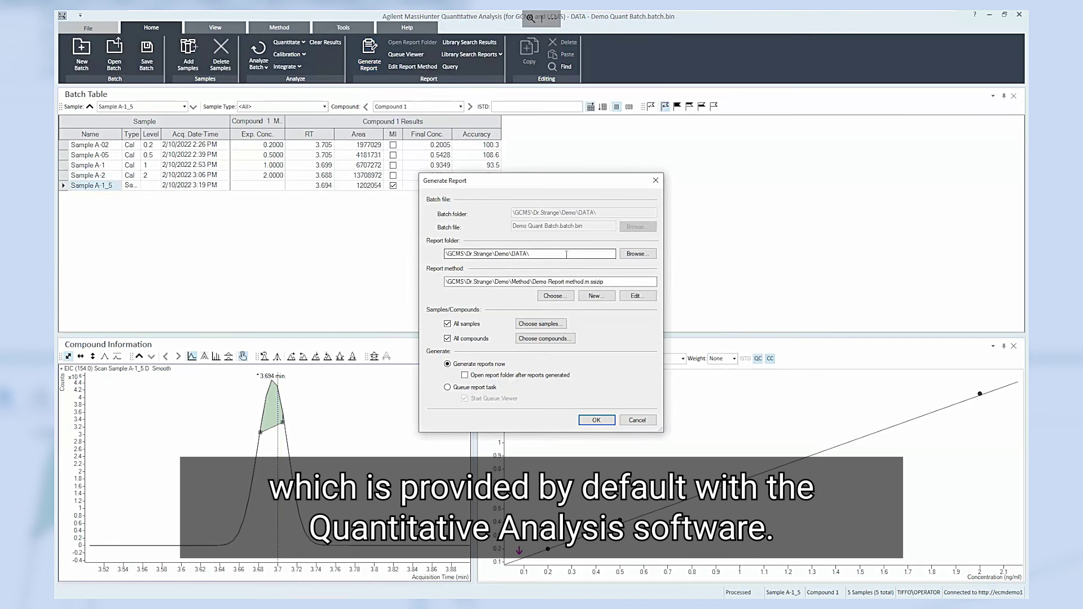
pyautogui.click(638, 296)
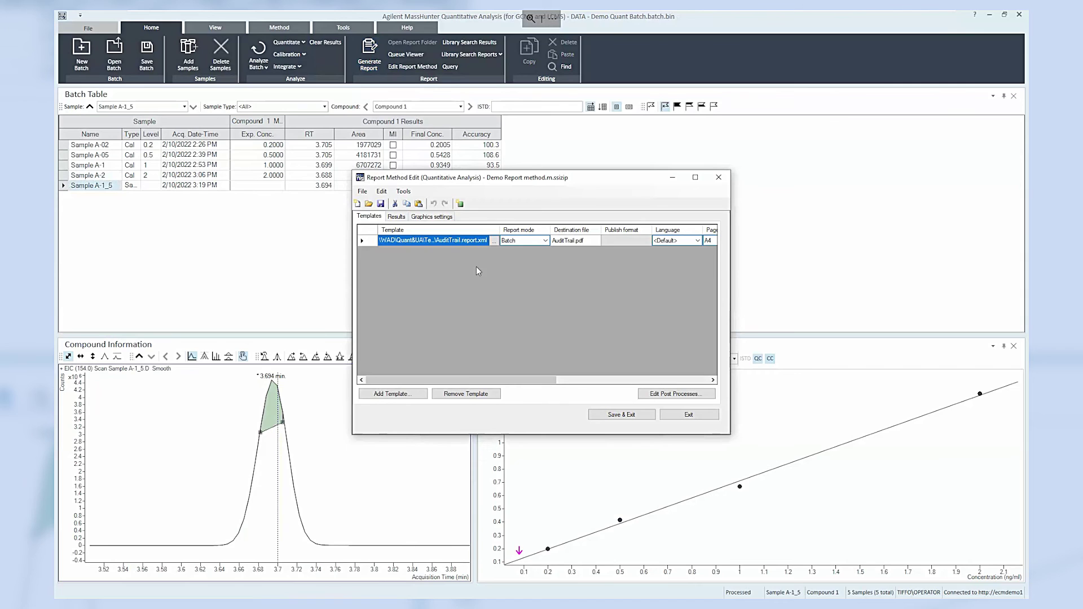
pyautogui.click(681, 412)
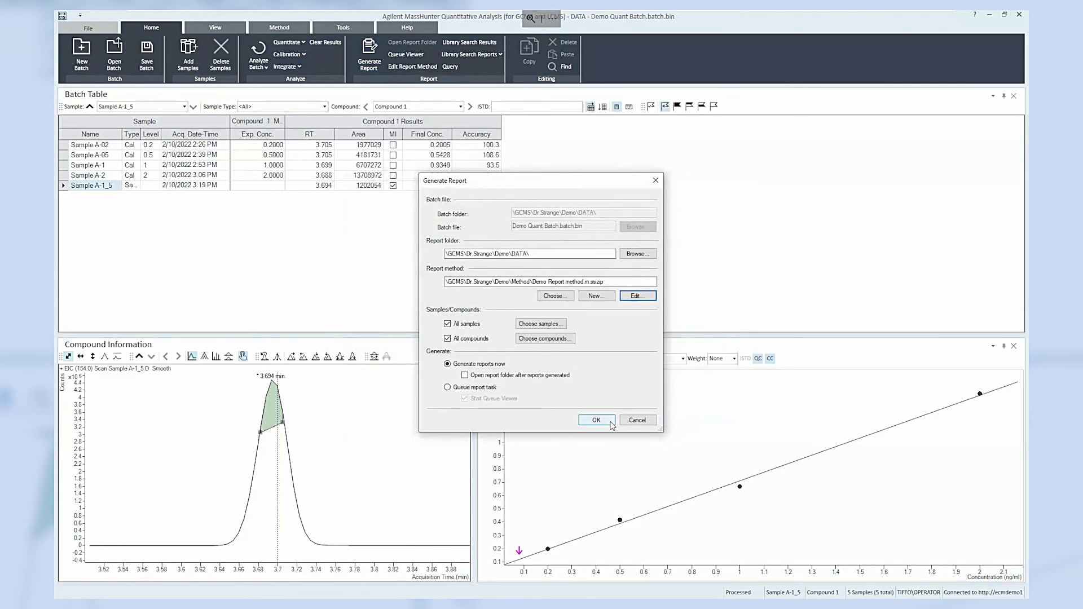
# Step: Generate the audit trail report, signing with the password and reason 'Batch Reviewed'
pyautogui.click(604, 424)
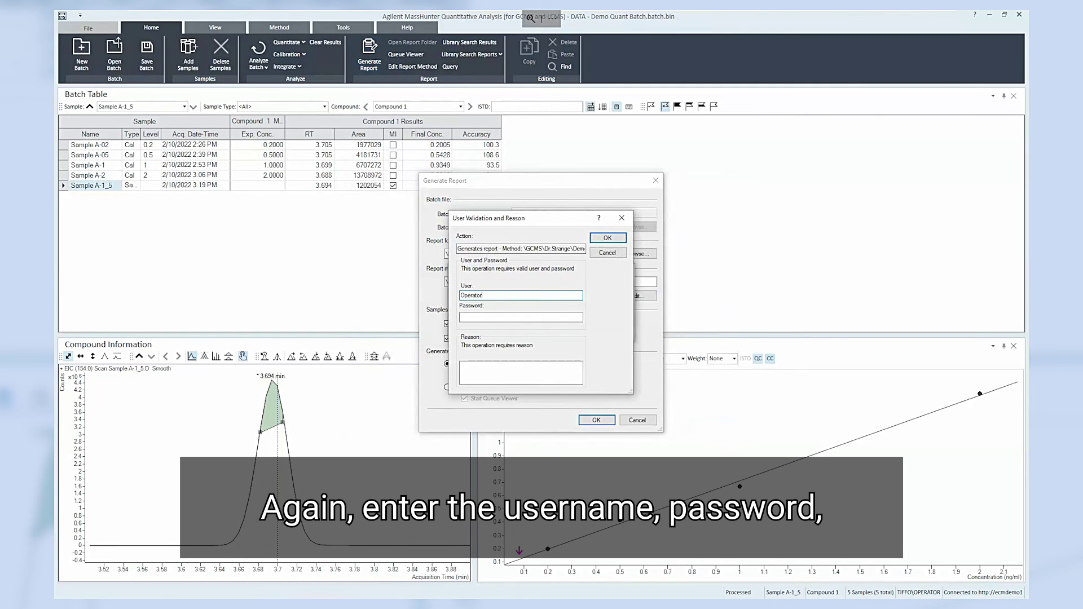
pyautogui.press('Tab')
pyautogui.write('***')
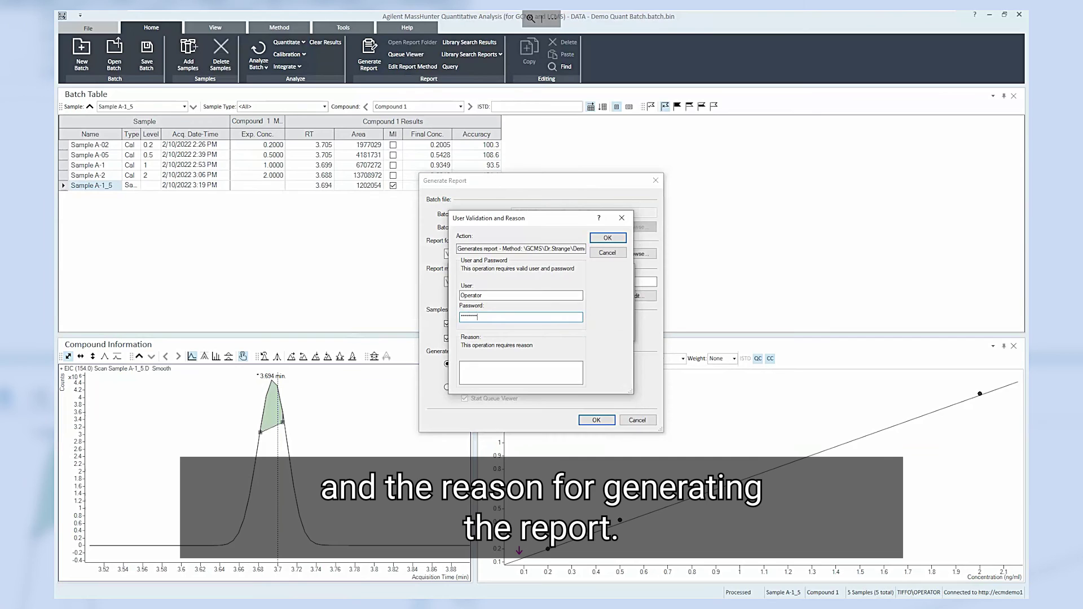
pyautogui.write('Ba')
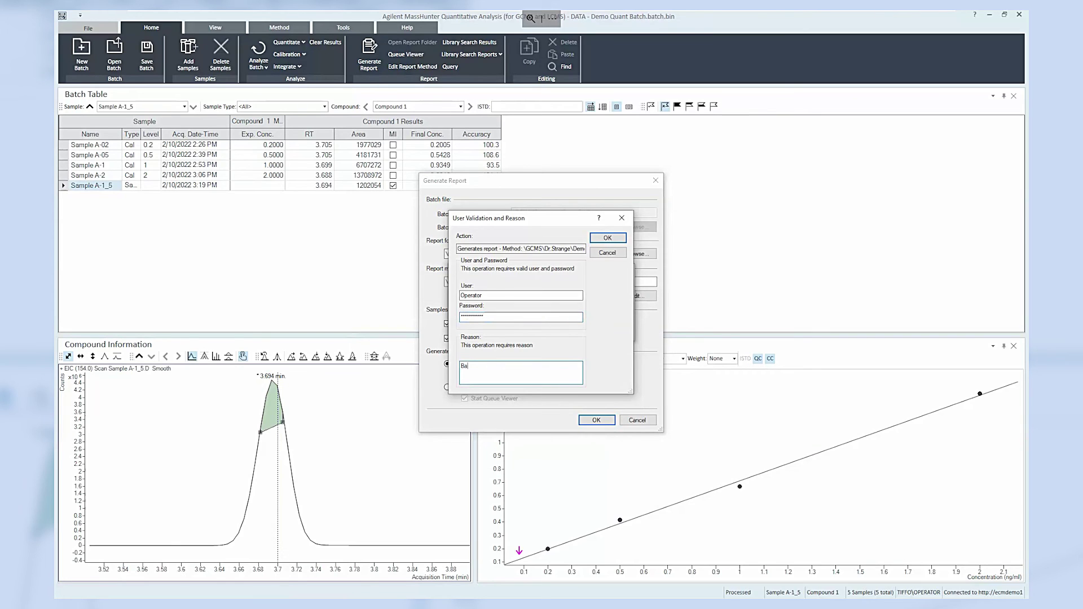
pyautogui.write('tch Rev')
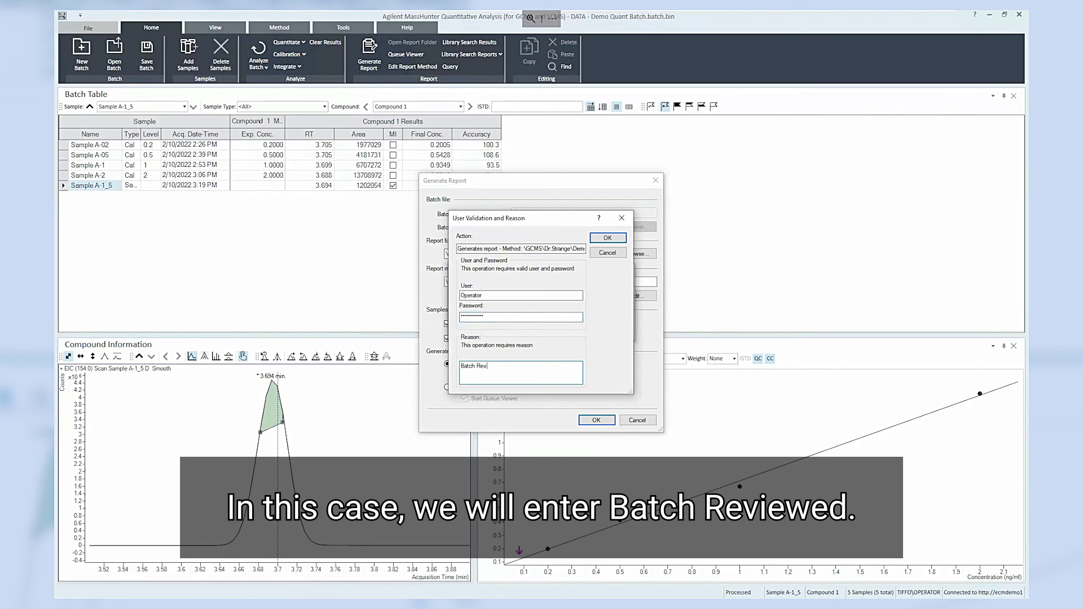
pyautogui.write('iewed')
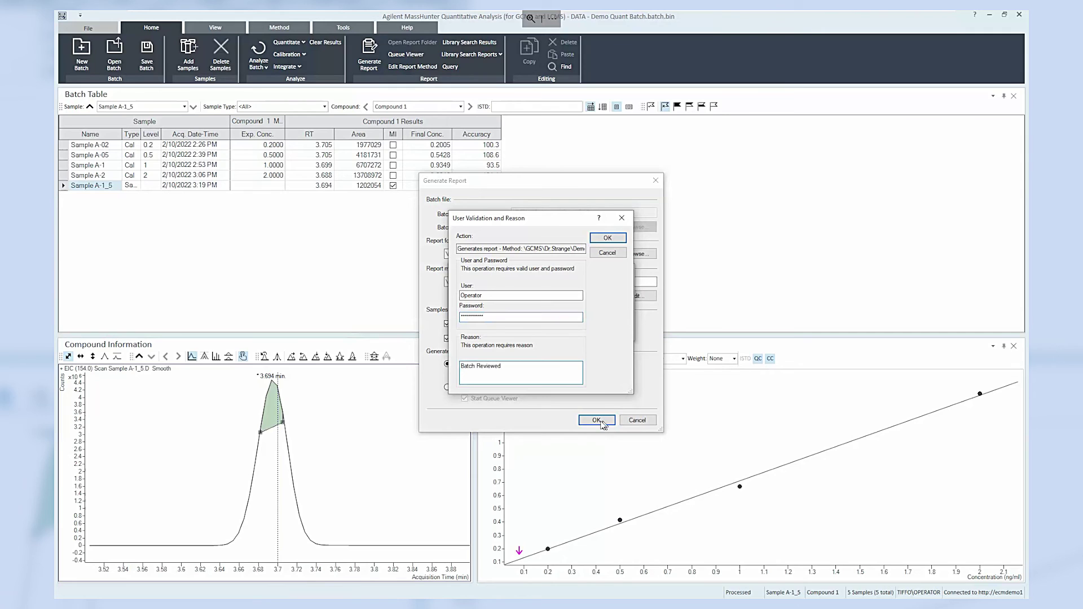
pyautogui.click(624, 240)
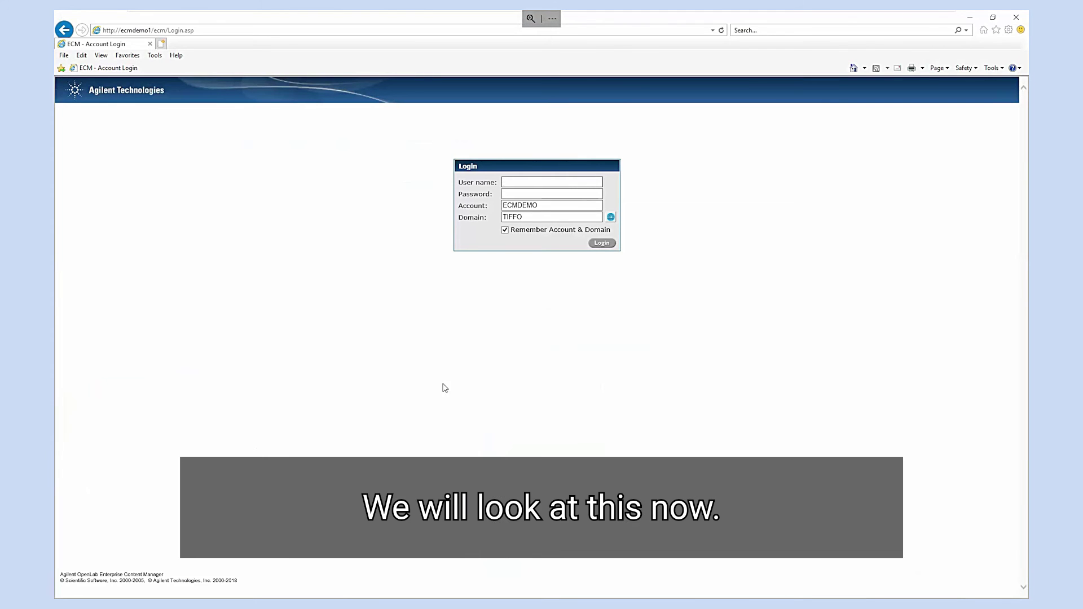
# Step: Log in to OpenLab ECM with the operator's user name and password
pyautogui.click(590, 184)
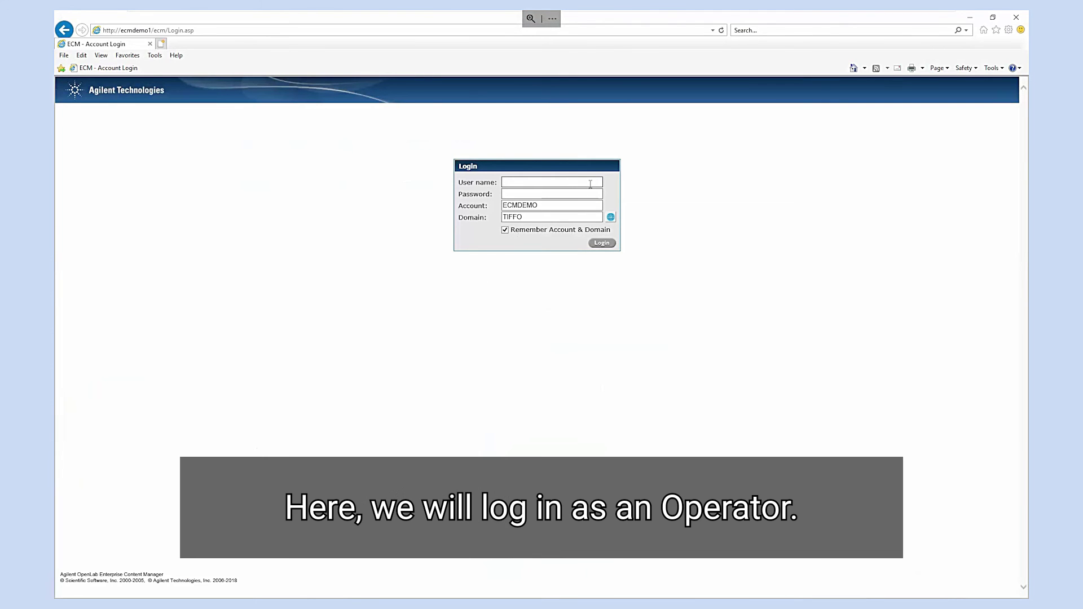
pyautogui.write('Operator')
pyautogui.press('Tab')
pyautogui.write('•••')
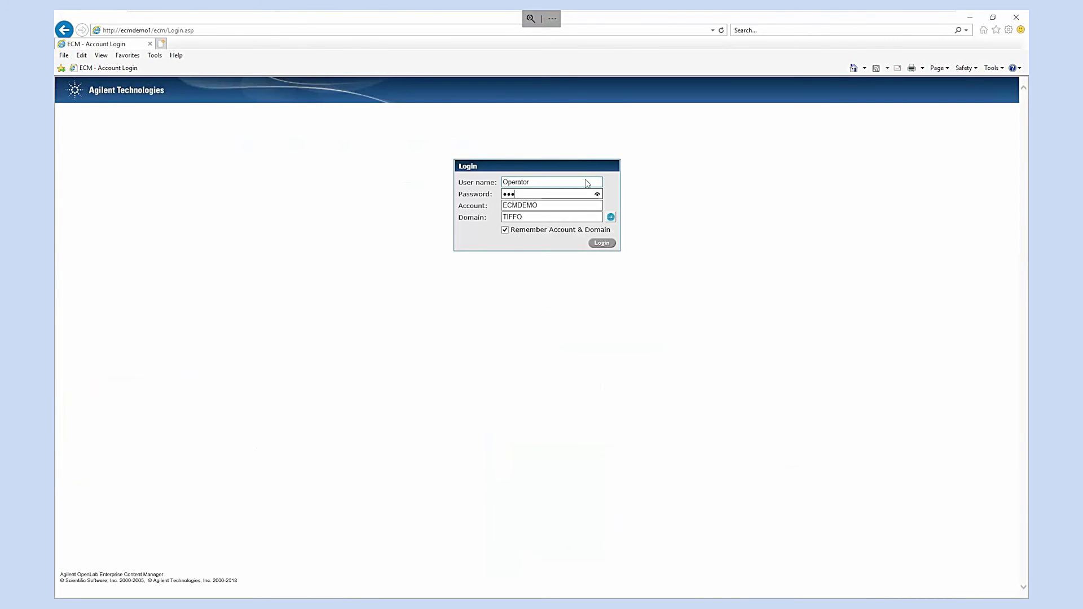
pyautogui.press('Return')
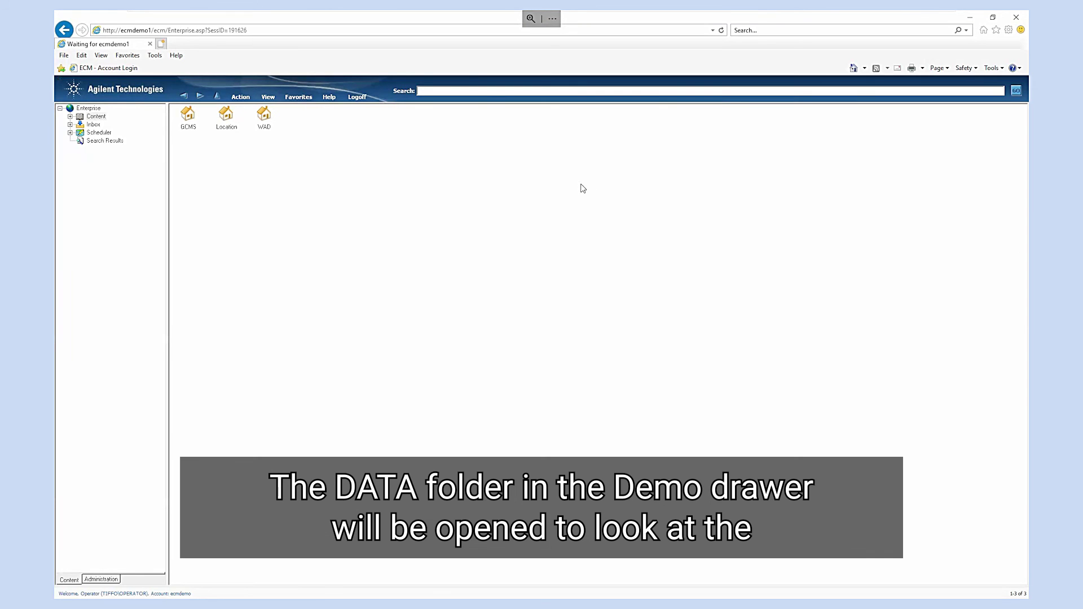
# Step: Browse GCMS, the user folder, Demo and DATA, and open AuditTrail.pdf
pyautogui.doubleClick(187, 115)
pyautogui.doubleClick(187, 116)
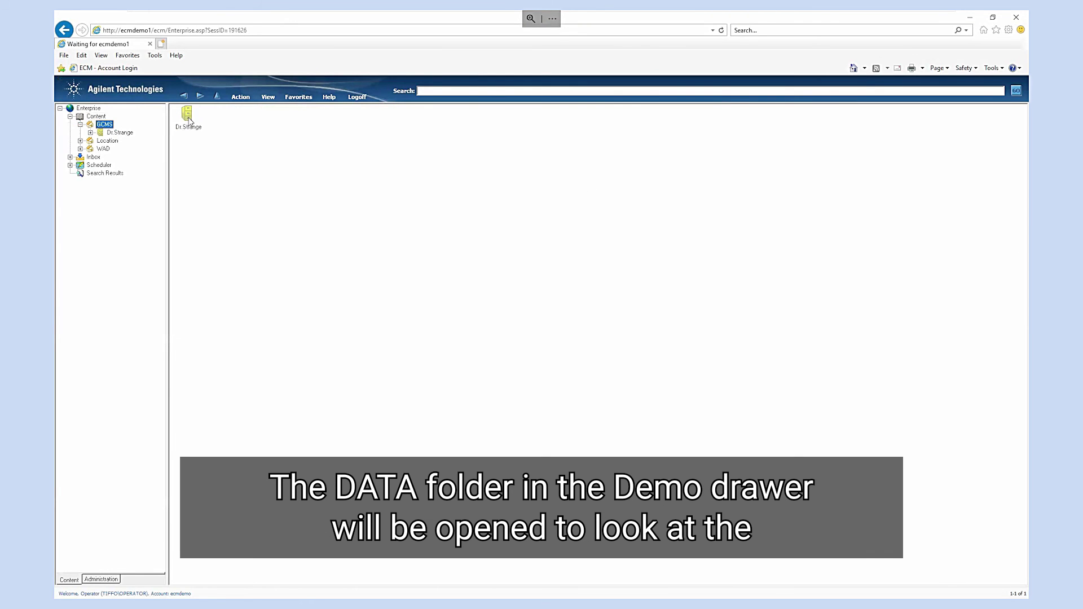
pyautogui.doubleClick(226, 116)
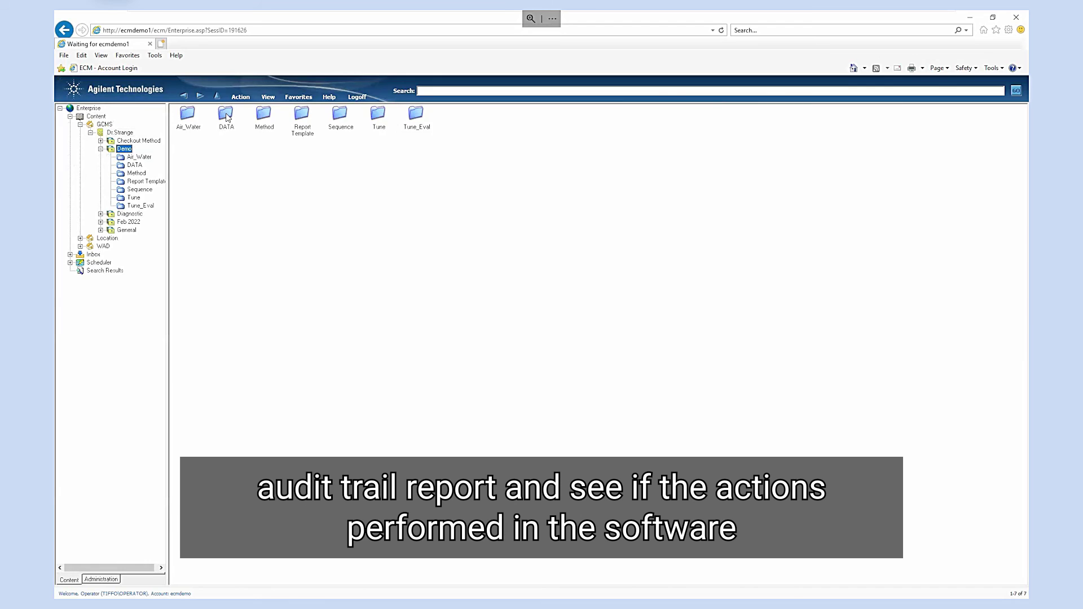
pyautogui.doubleClick(226, 116)
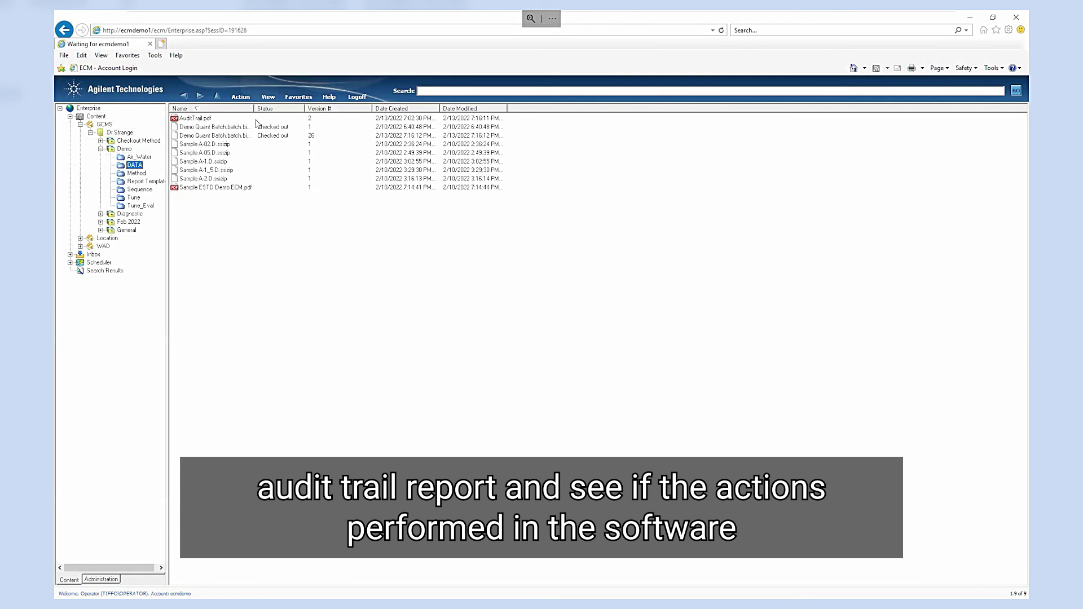
pyautogui.doubleClick(202, 119)
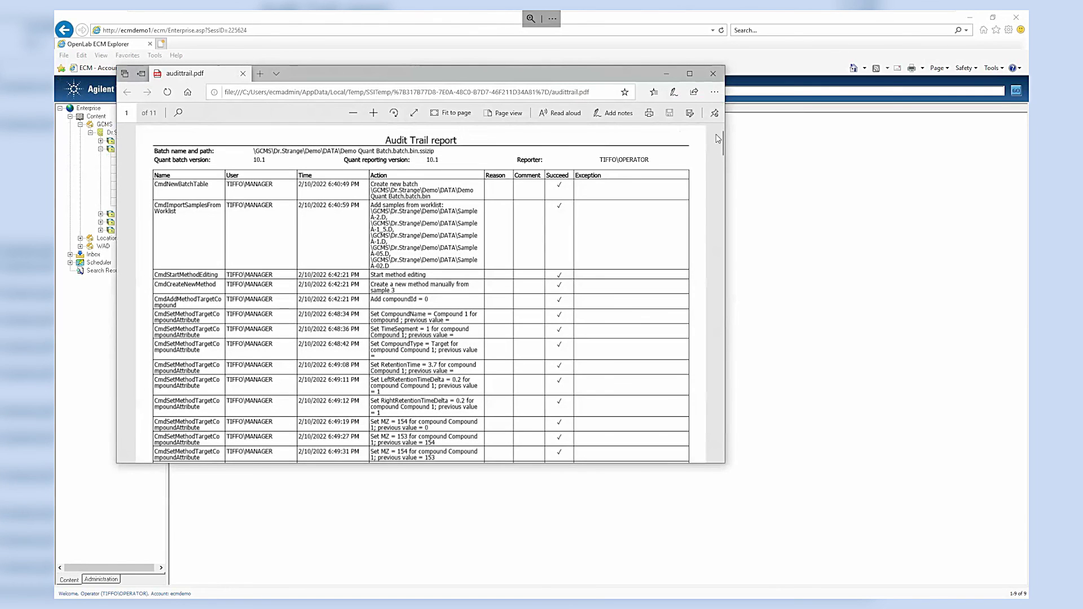
# Step: Scroll AuditTrail.pdf to page 11 of 11 to read the method-edit, reintegration and save entries
pyautogui.moveTo(723, 143); pyautogui.dragTo(722, 435)
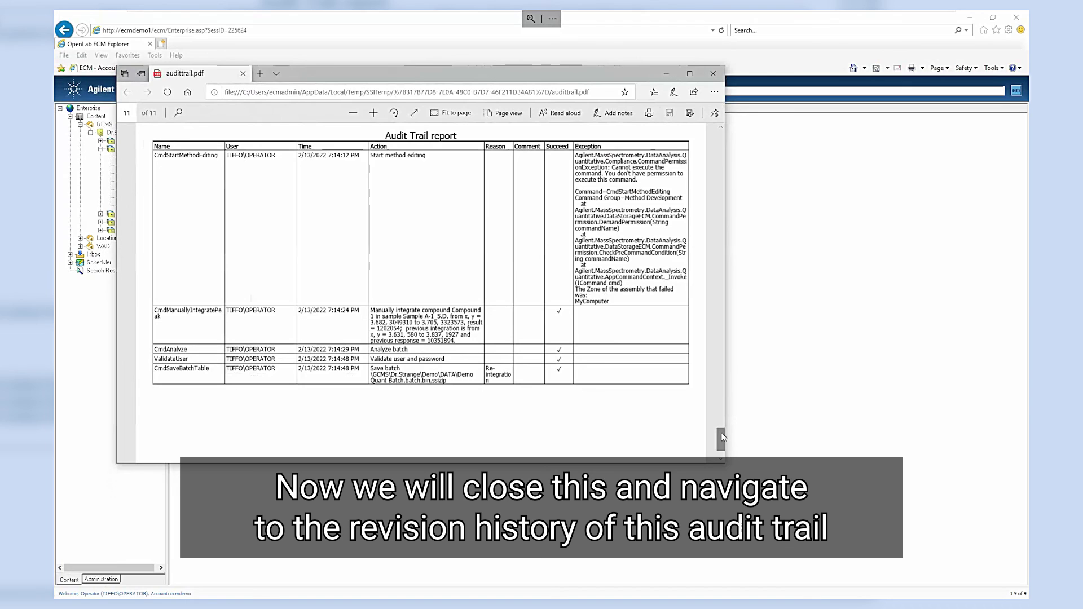
# Step: Close the PDF and display AuditTrail.pdf's Revision History showing Rev 1 and Rev 2
pyautogui.click(713, 74)
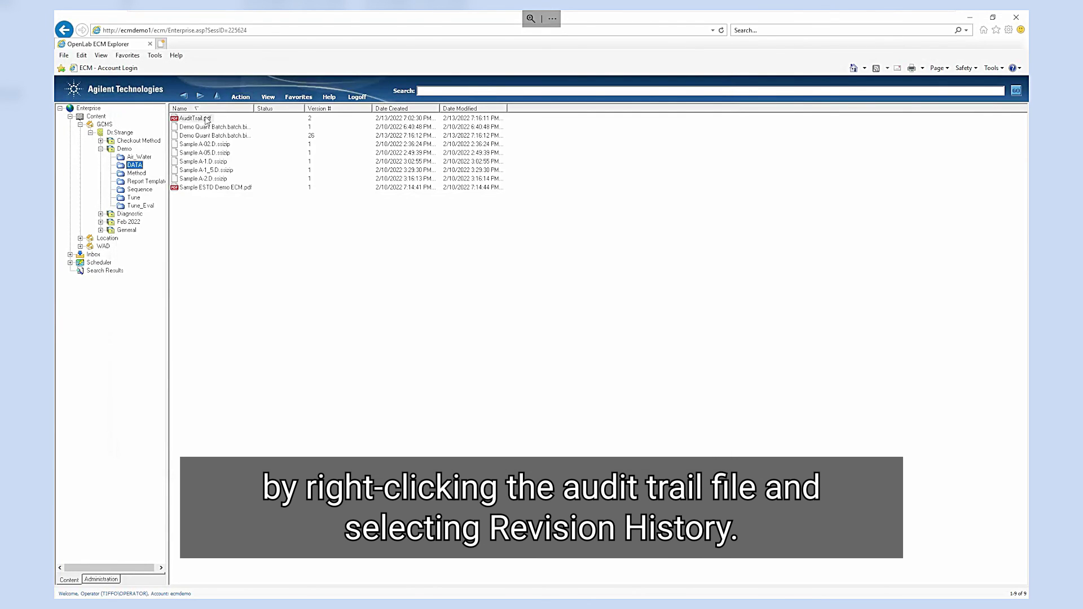
pyautogui.rightClick(203, 120)
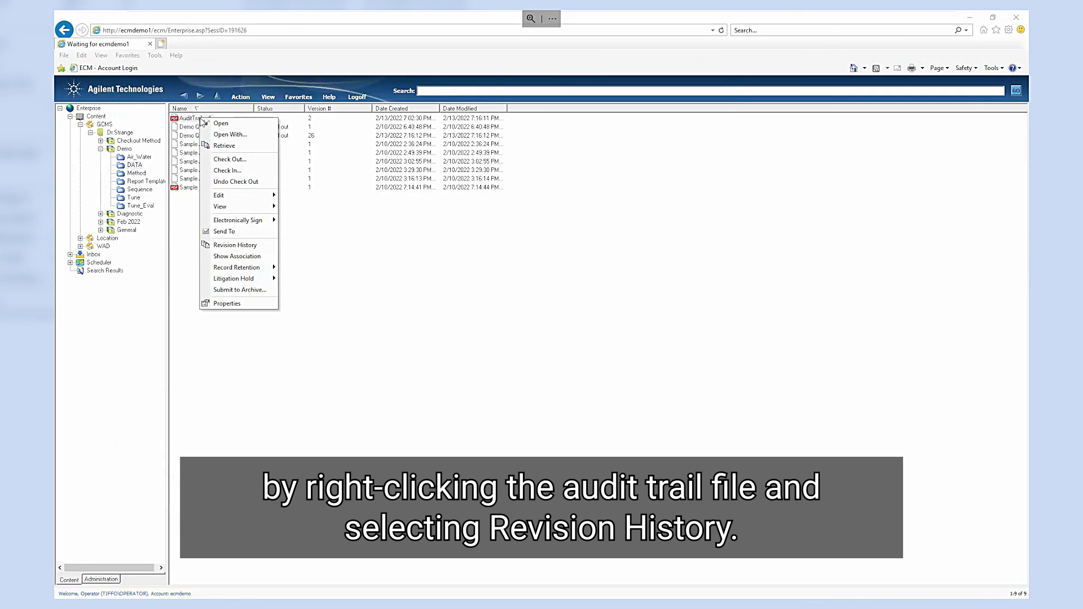
pyautogui.click(227, 249)
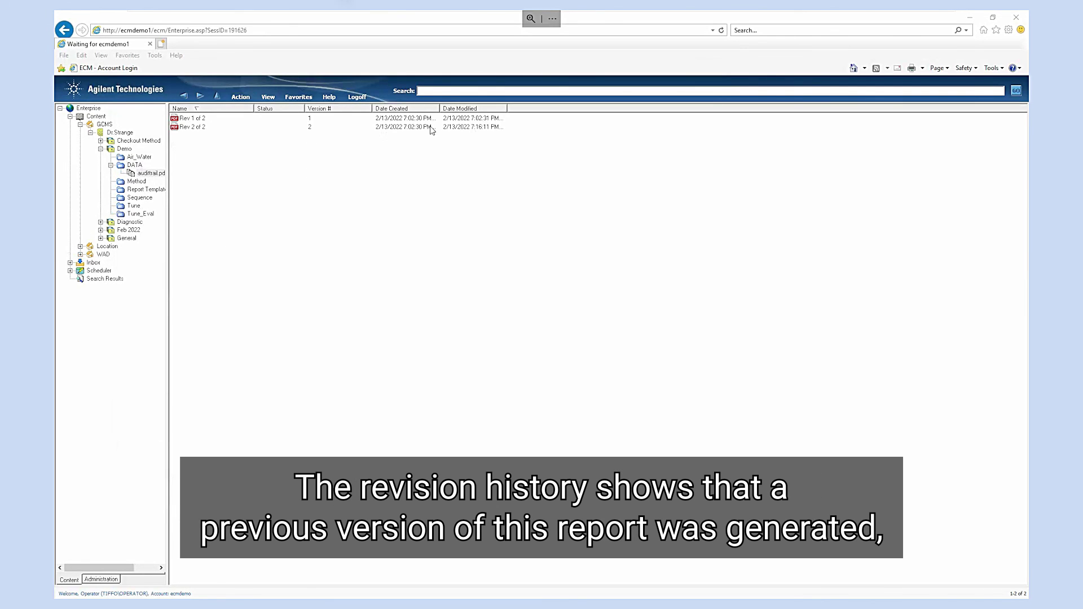